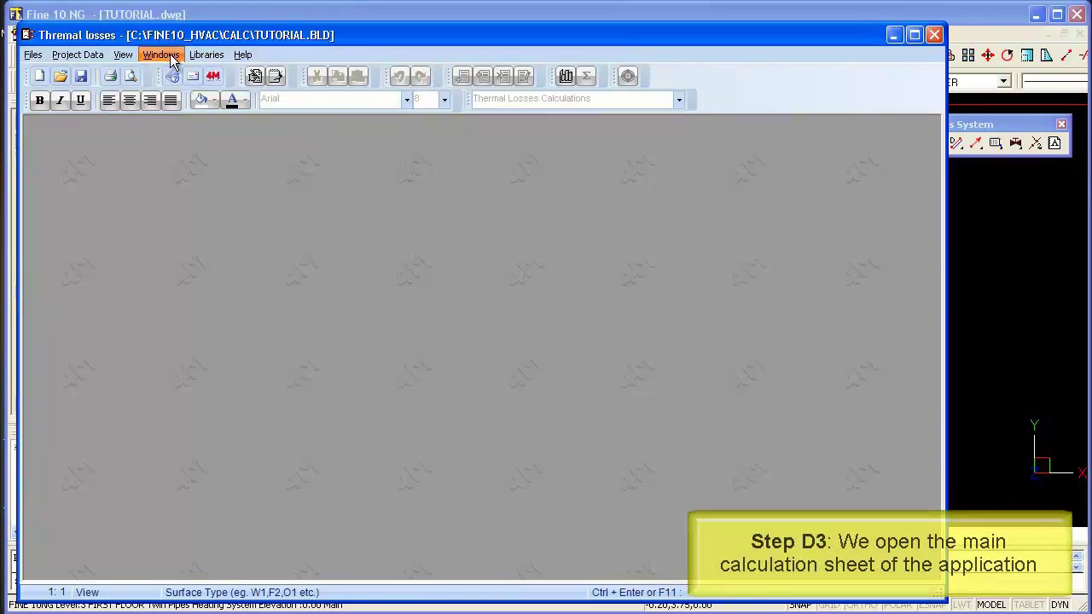
Open the Thermal Losses Calculation Sheet and display the ground floor Office and first floor W.C. data
click(234, 169)
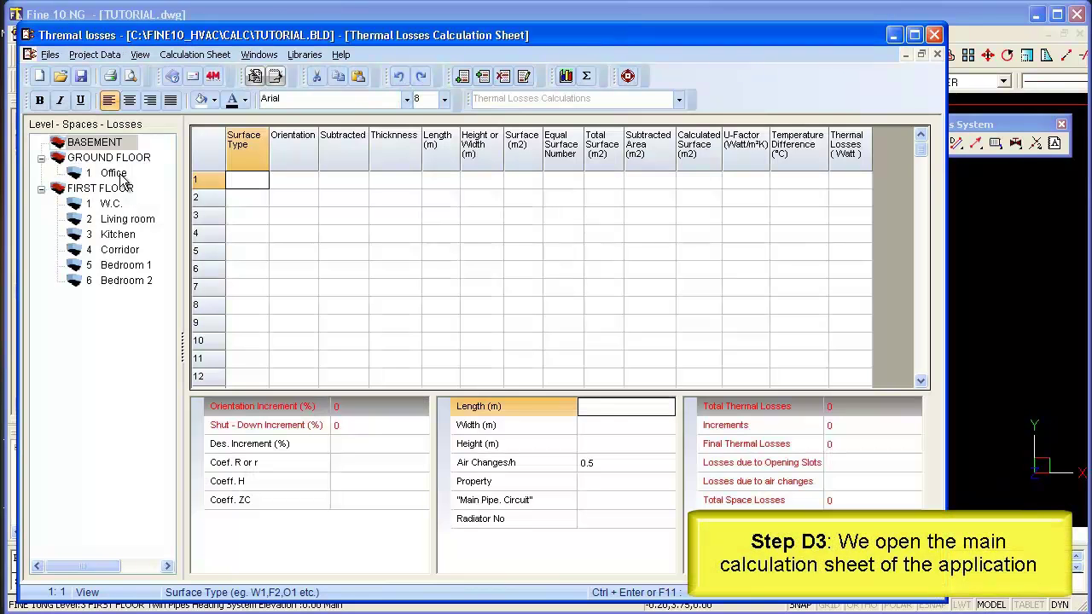
click(118, 174)
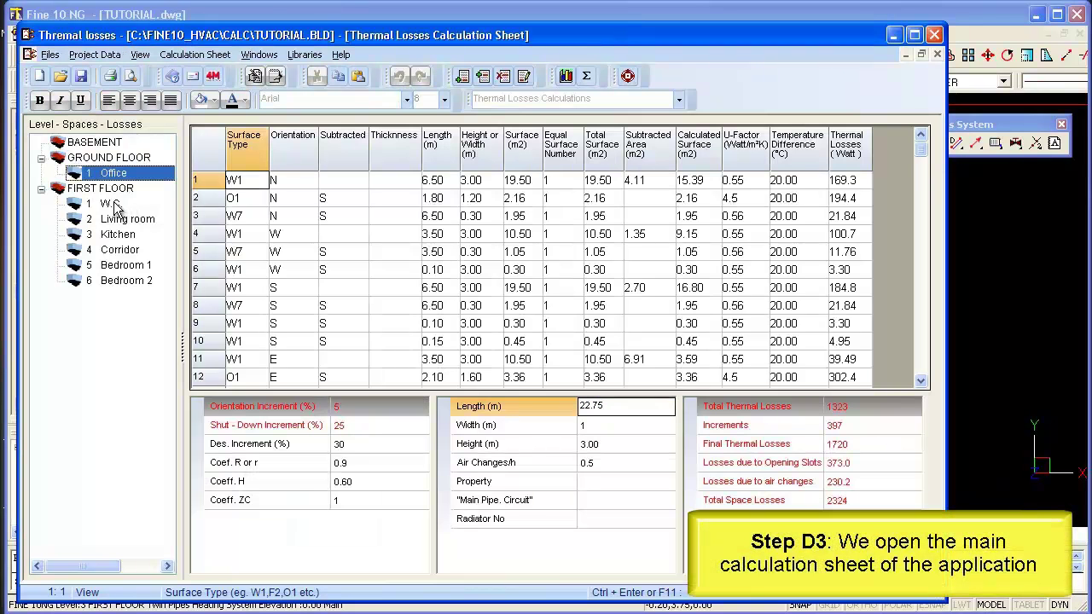
click(111, 205)
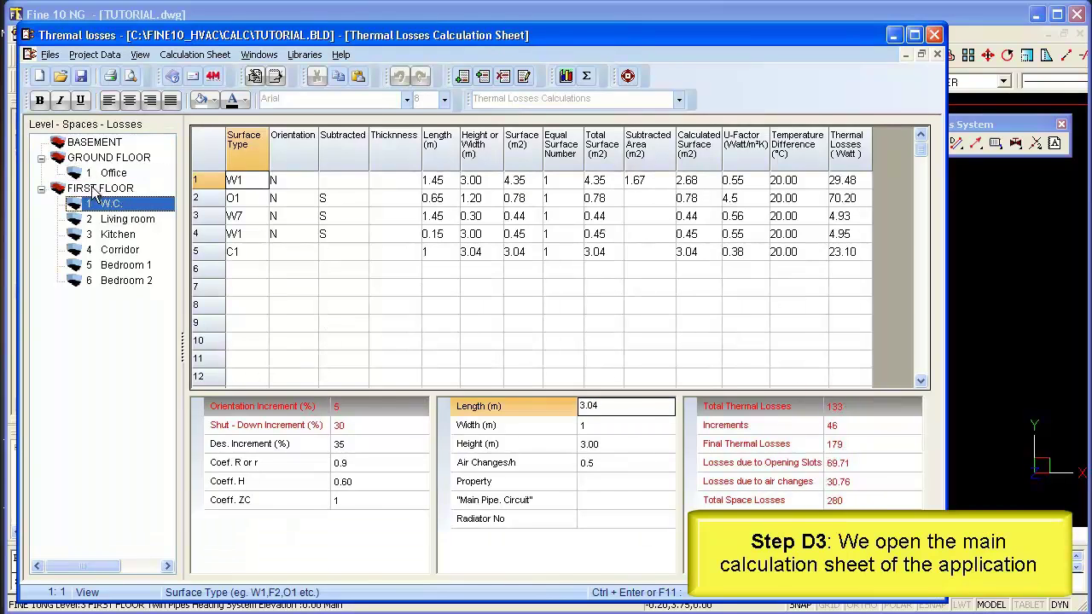
In the project's building parameters, choose DIN77 as the calculation method and Watt as the energy units
click(110, 56)
click(113, 95)
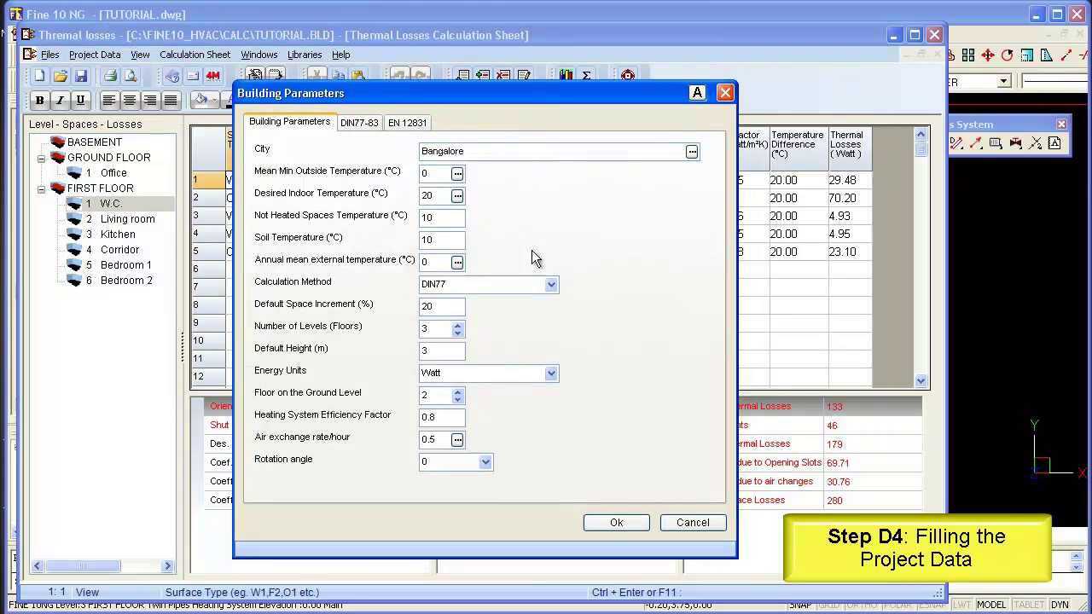
click(551, 286)
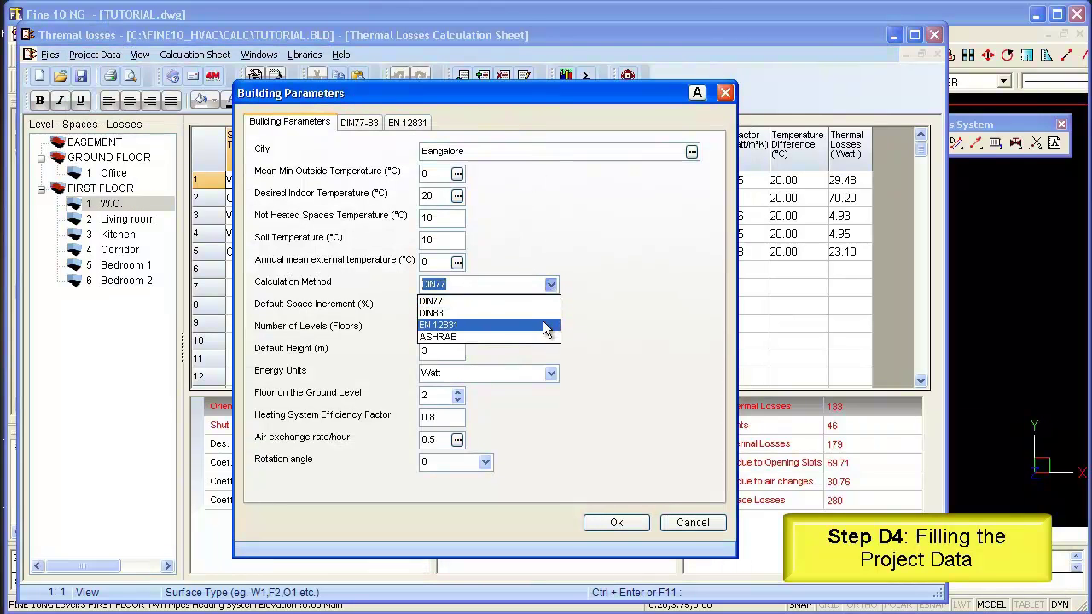
click(536, 303)
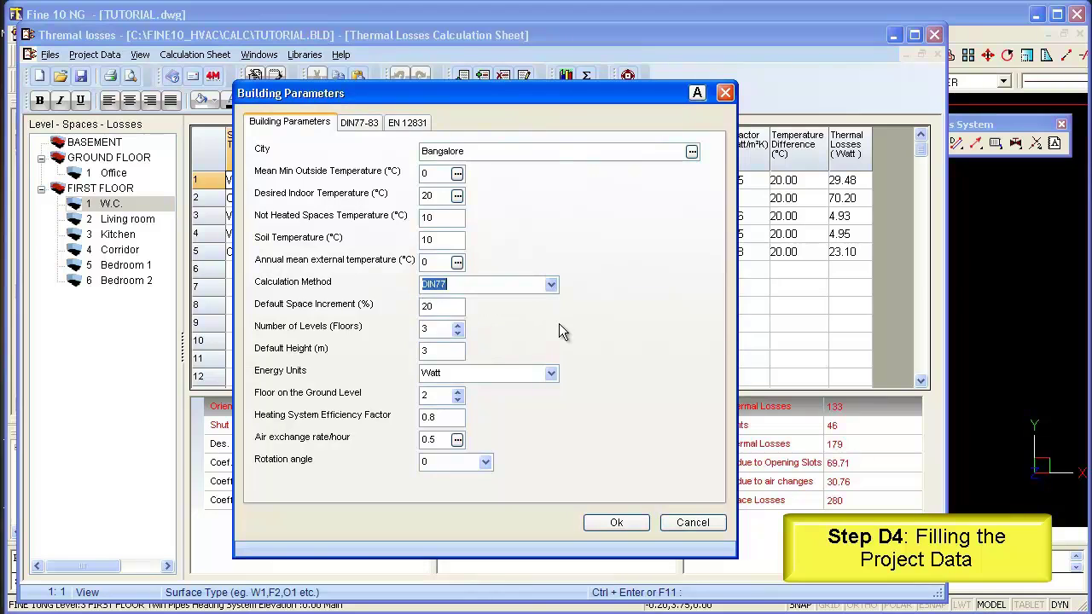
click(551, 375)
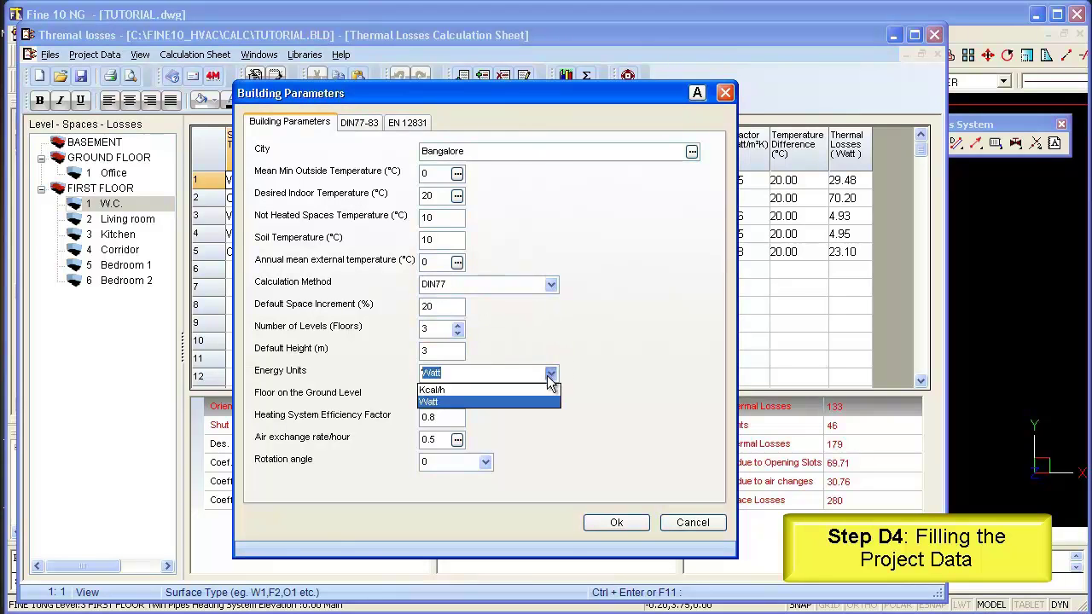
click(544, 401)
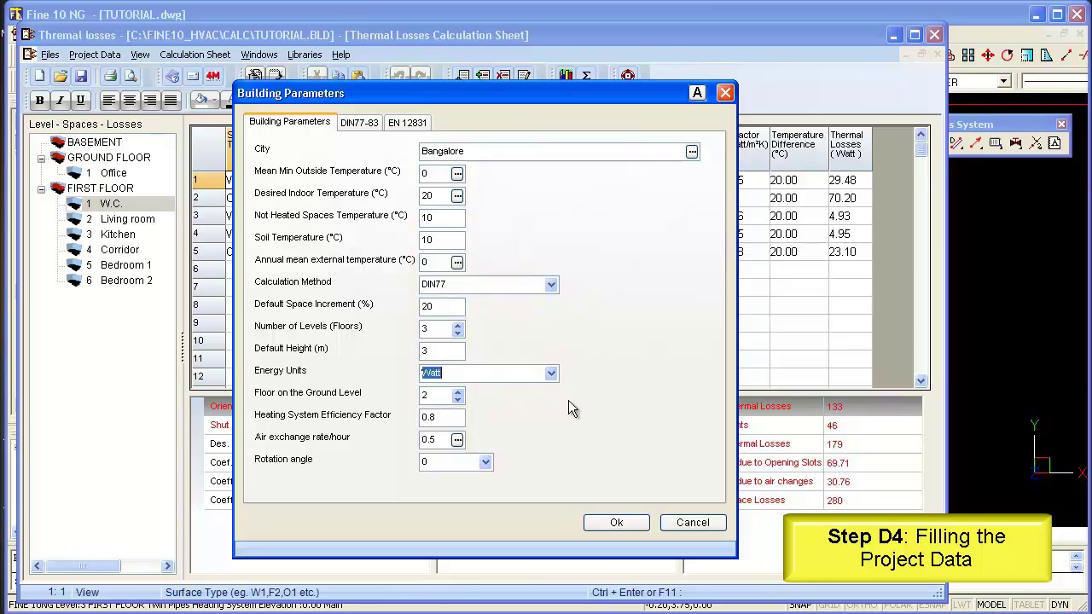
Review the DIN77-83 and EN 12831 settings, and accept the building parameters
click(368, 126)
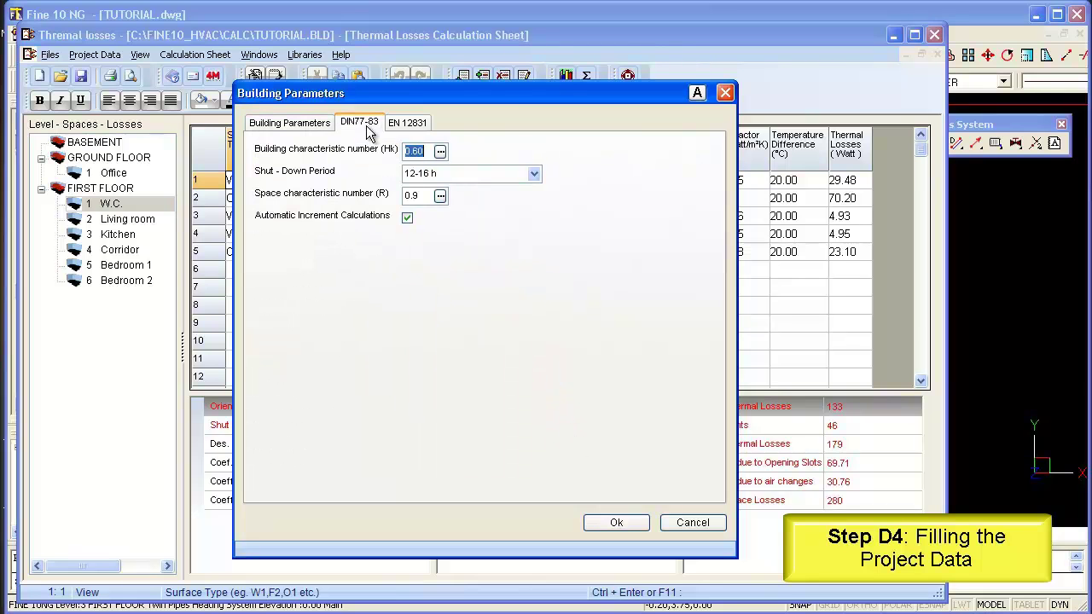
click(401, 125)
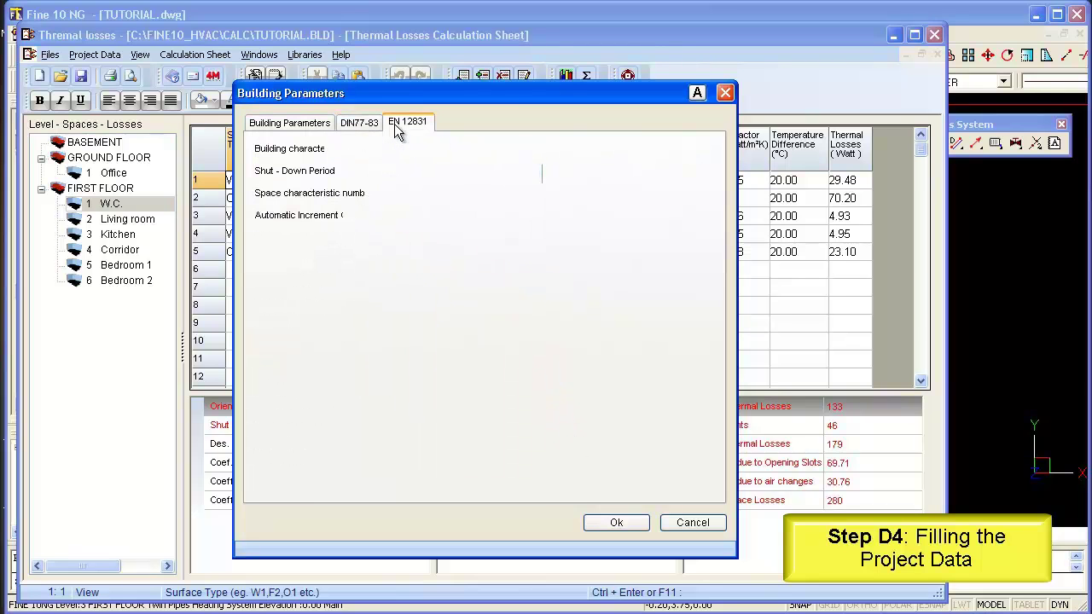
click(293, 124)
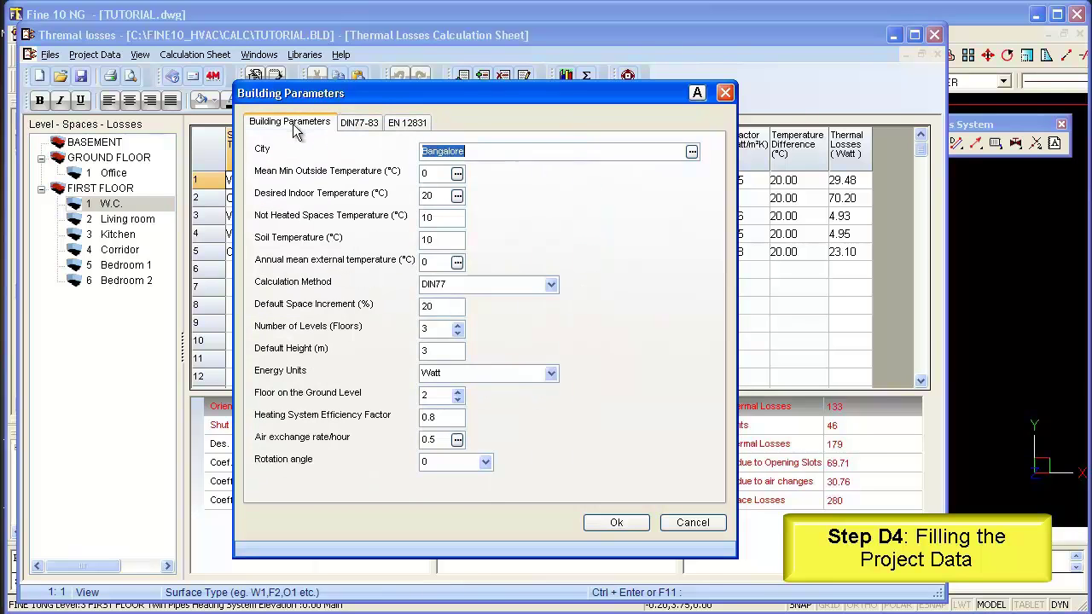
click(618, 523)
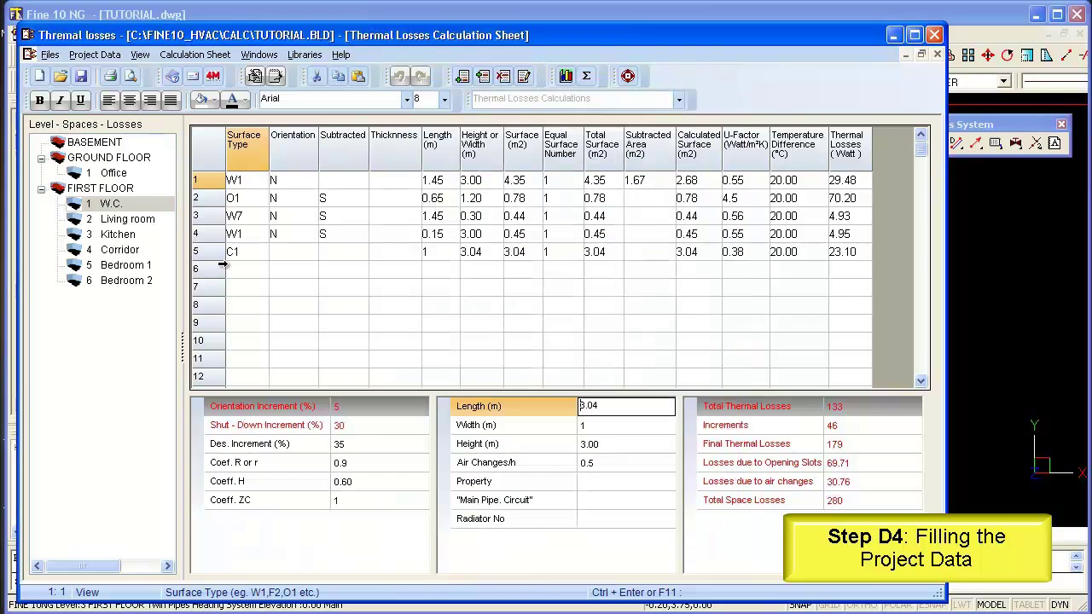
Examine the structural element lists for external walls, internal walls, roofs and floors, and accept them
click(94, 54)
click(132, 112)
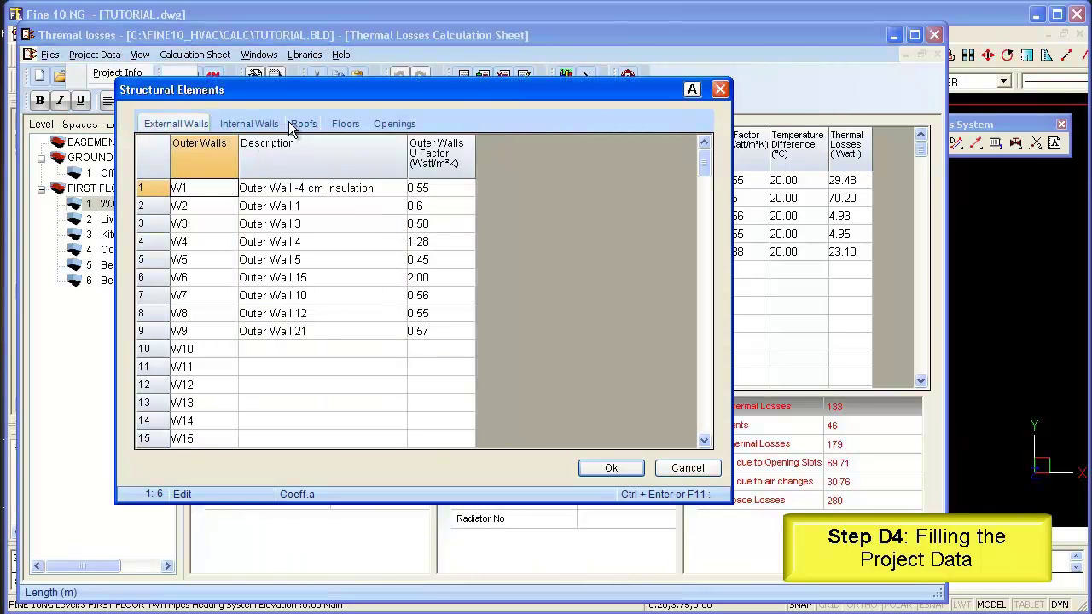
click(246, 126)
click(304, 122)
click(342, 125)
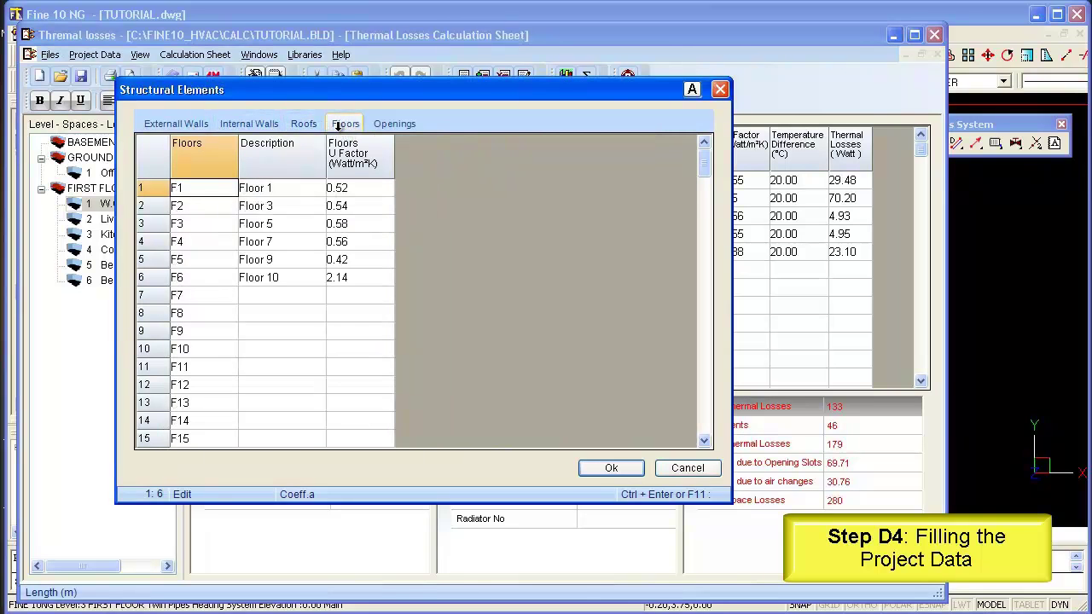
click(607, 469)
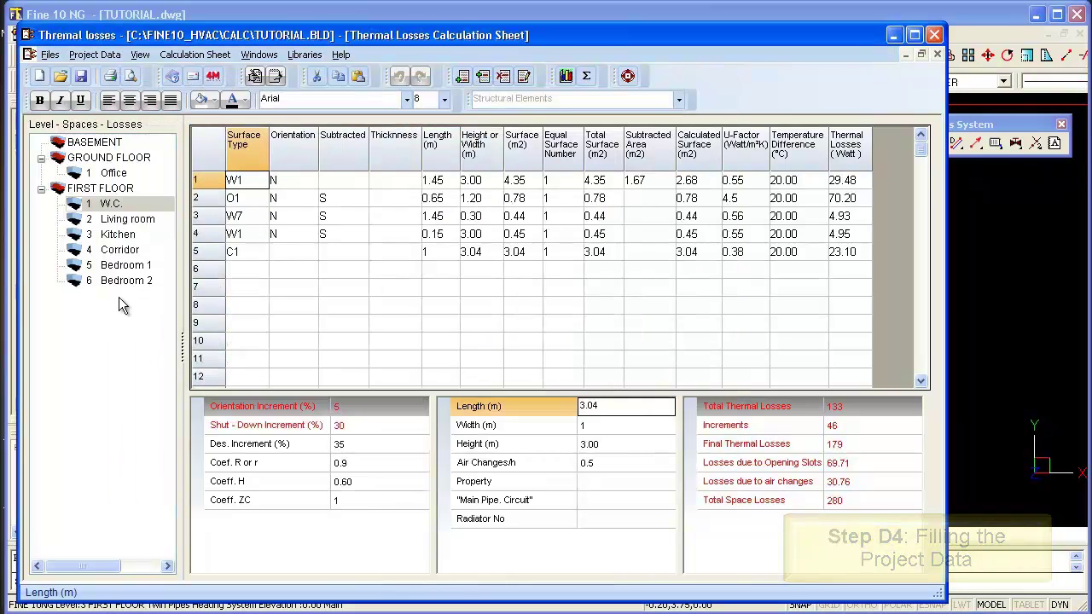
Examine the Living room's transmission heat loss diagram and the total heat losses of rooms on each level
click(126, 221)
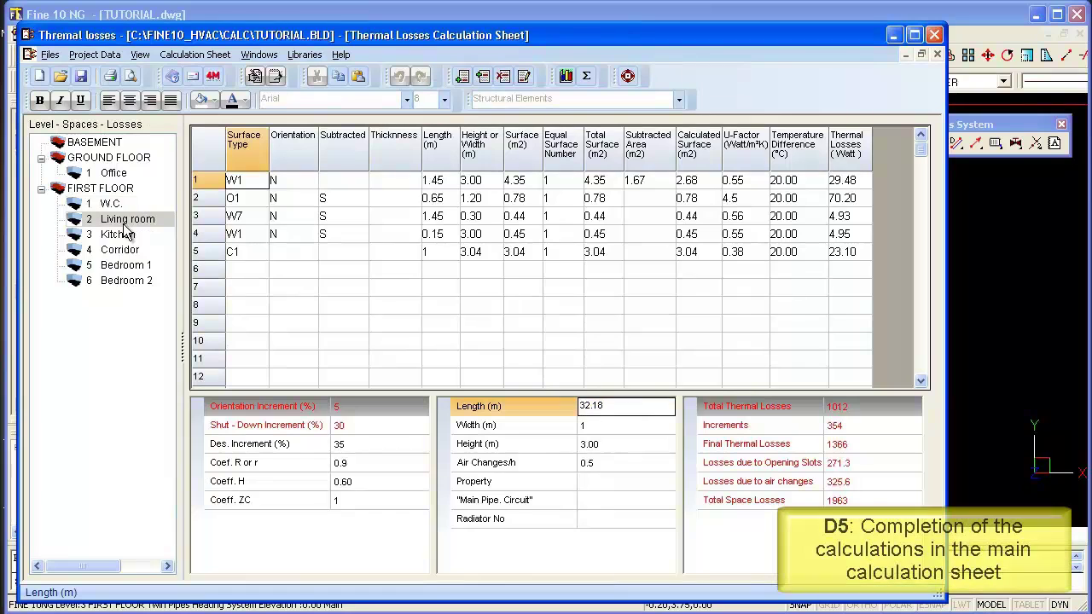
click(565, 77)
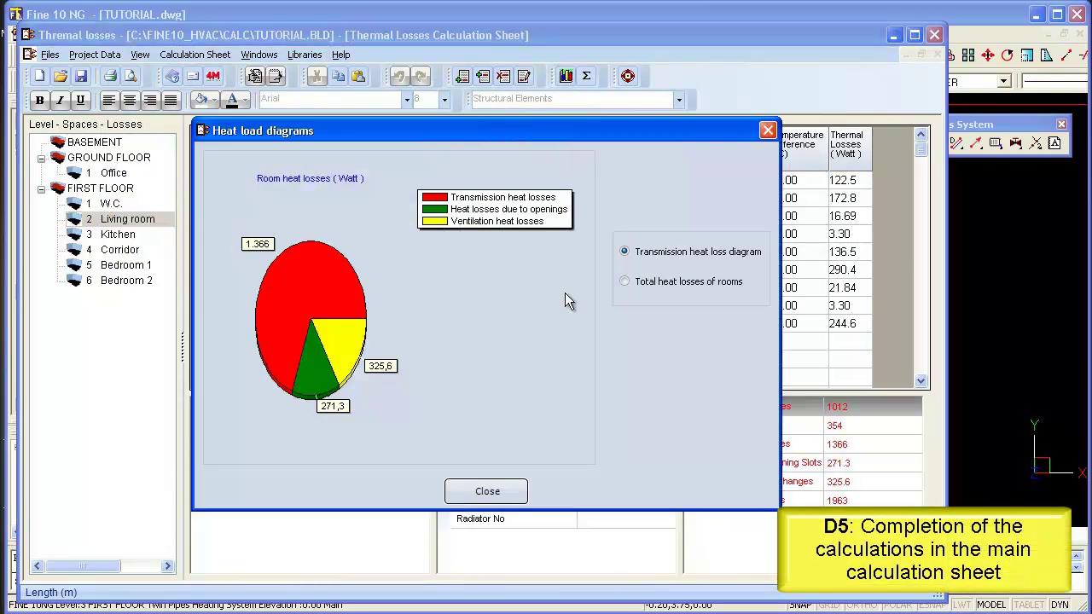
click(624, 282)
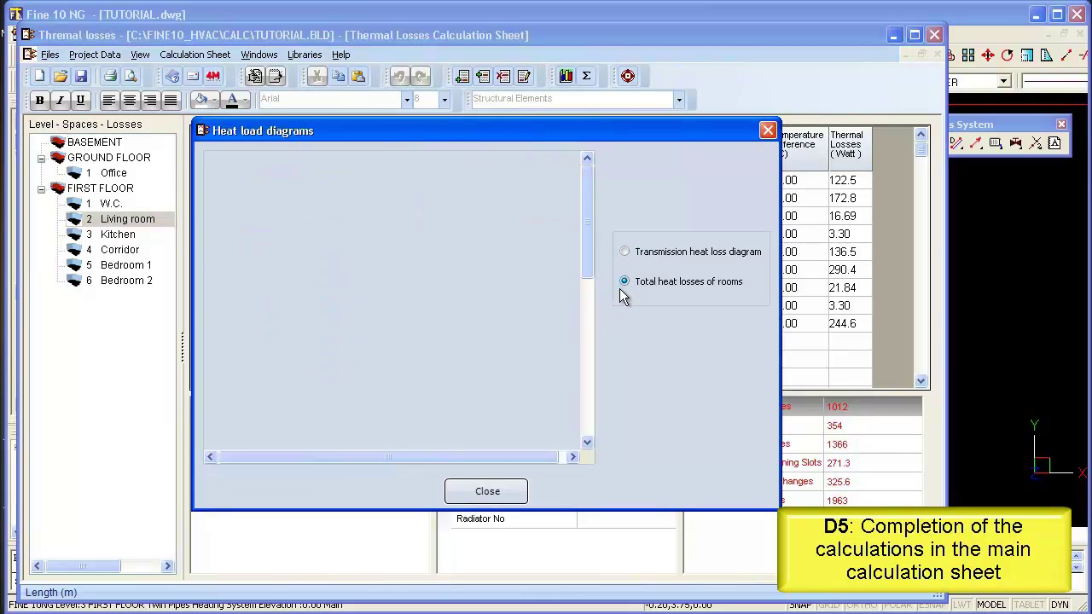
drag(587, 443, 587, 442)
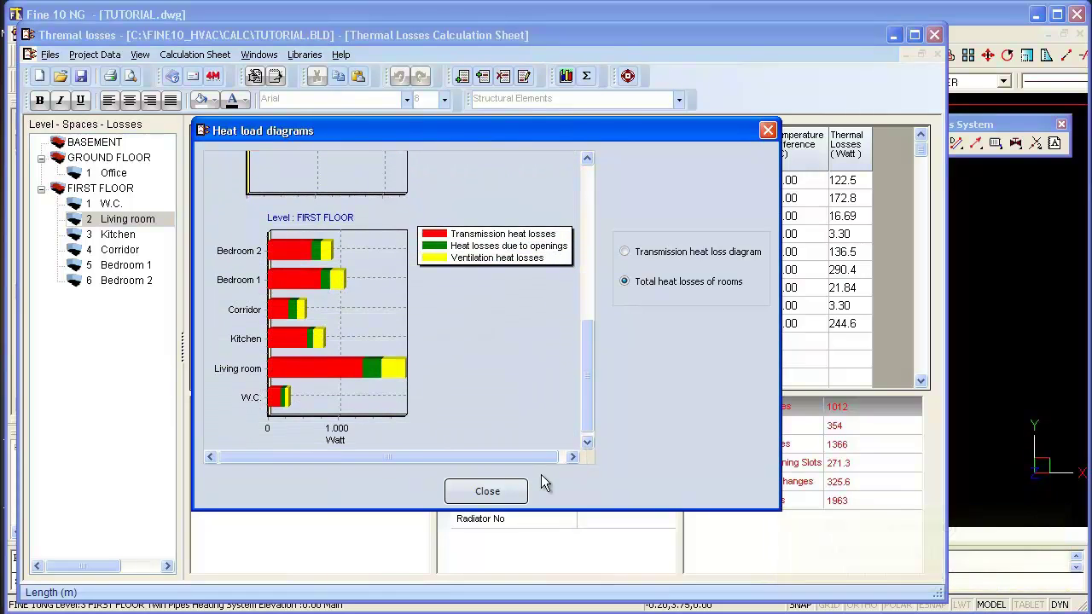
click(483, 492)
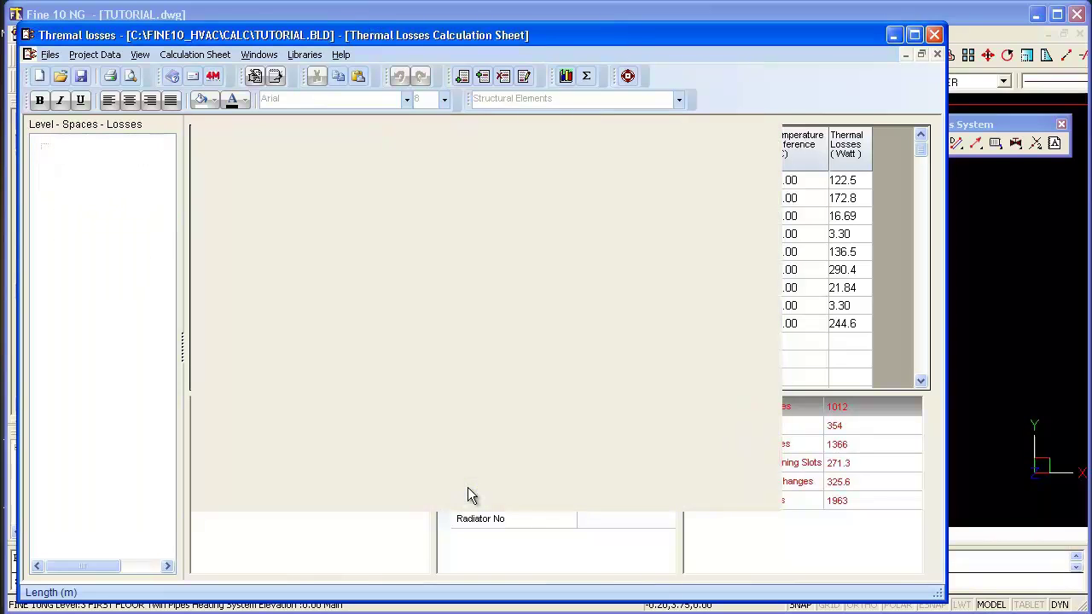
Check the Overall Data of Losses for all levels and close the report
click(260, 57)
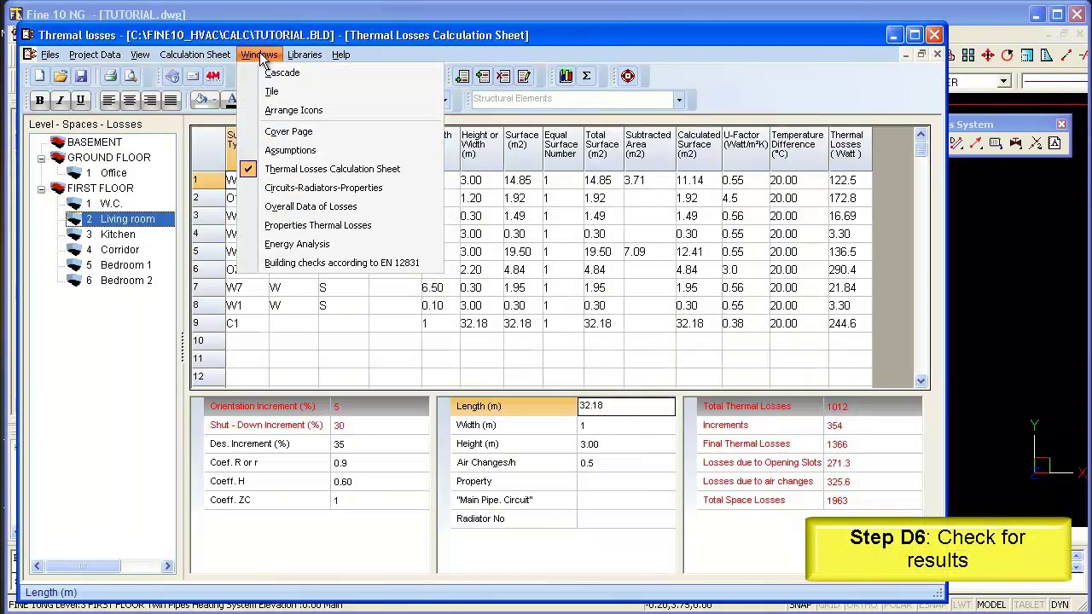
click(281, 207)
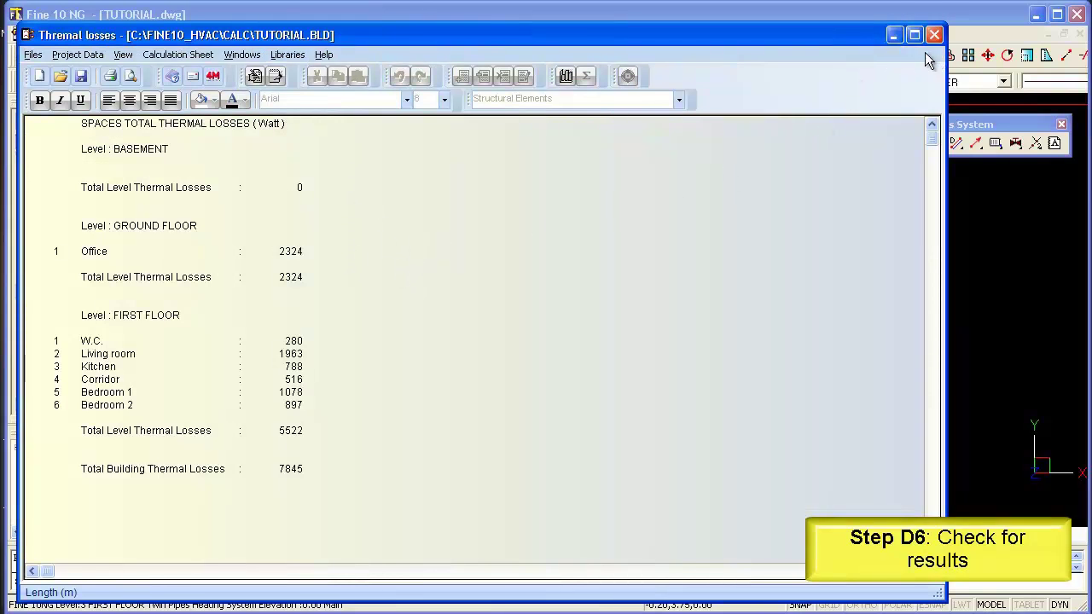
click(937, 54)
Exclude Properties Thermal Losses from the printout contents
click(49, 55)
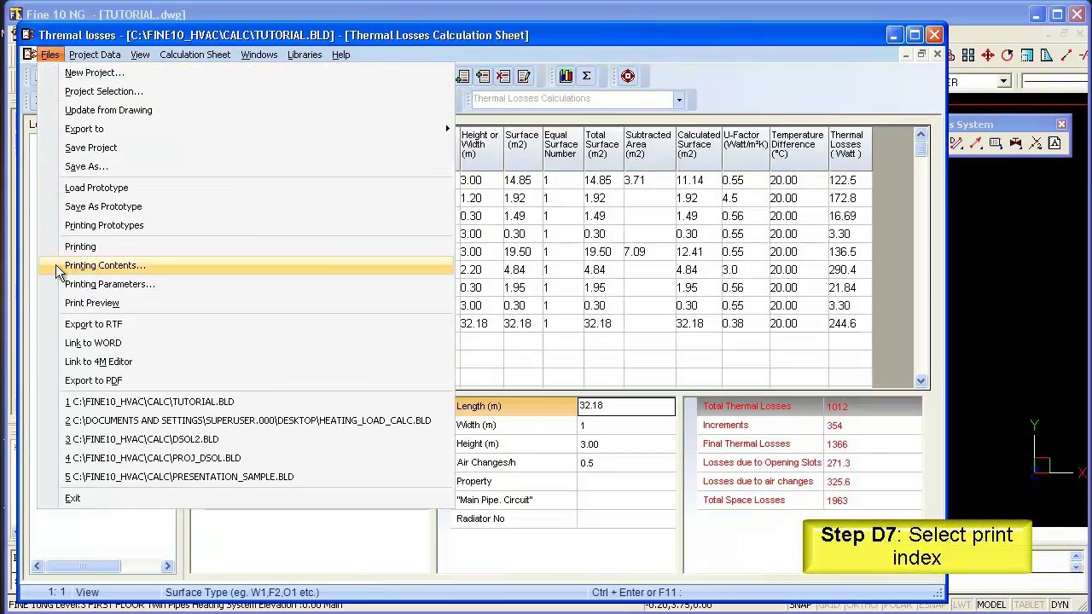
click(94, 265)
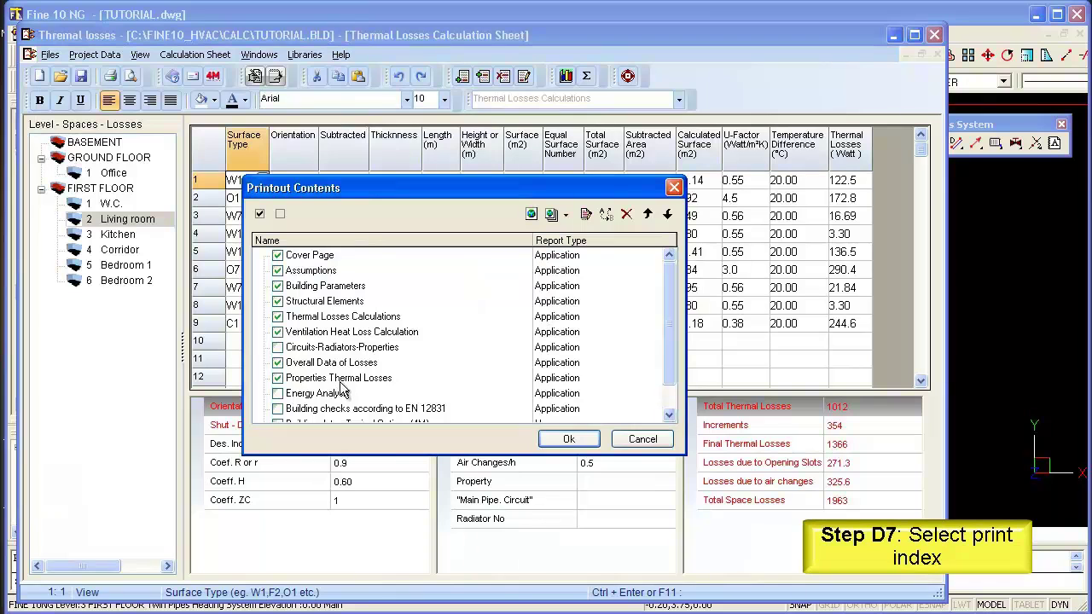
click(277, 379)
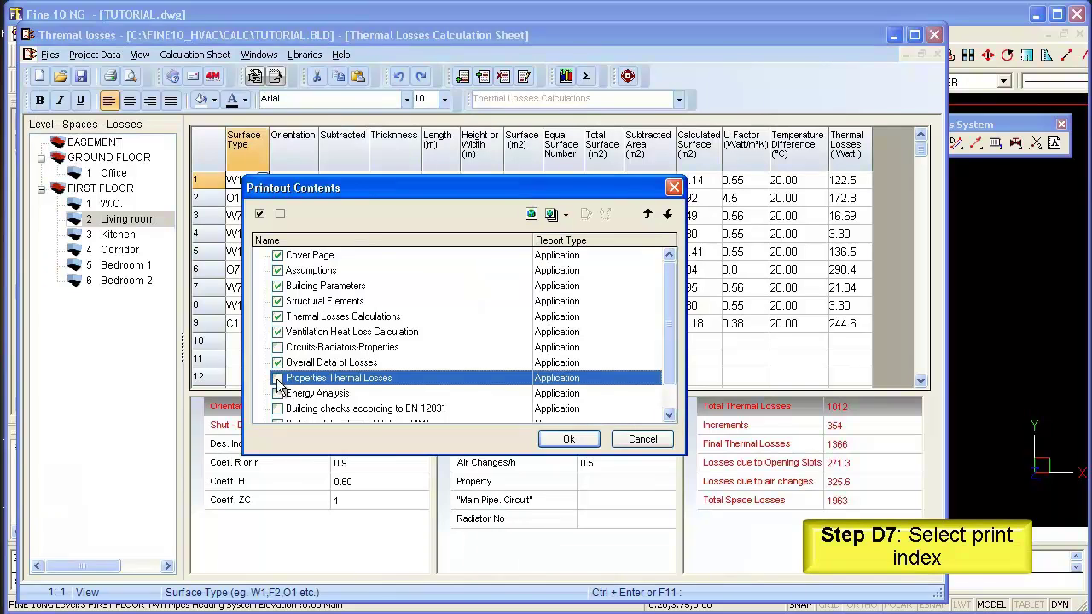
click(567, 438)
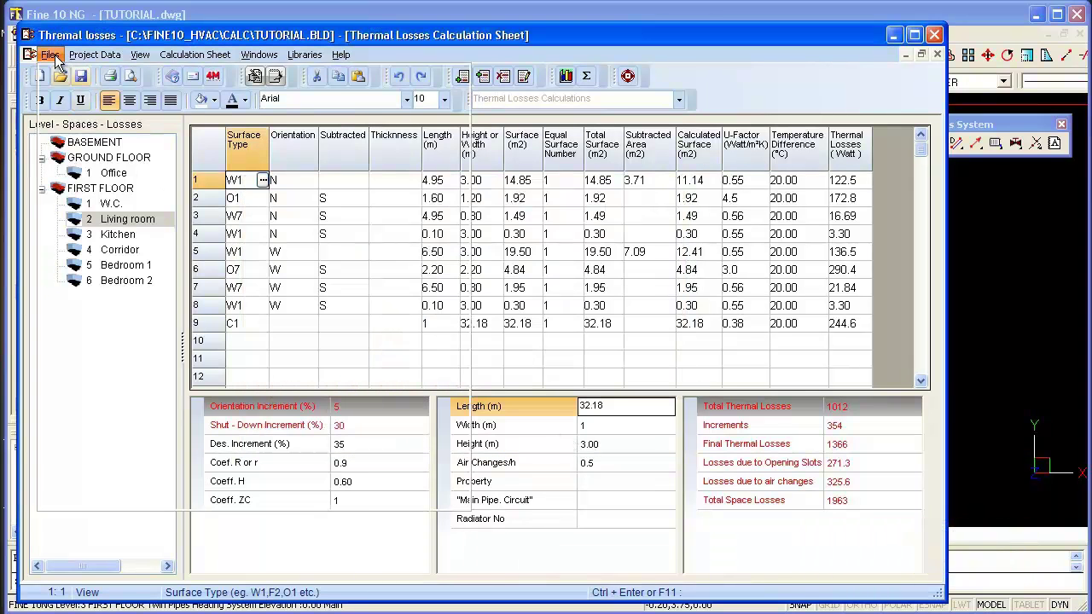
Send the thermal losses report to Microsoft Word, look through its pages and close the document
click(53, 55)
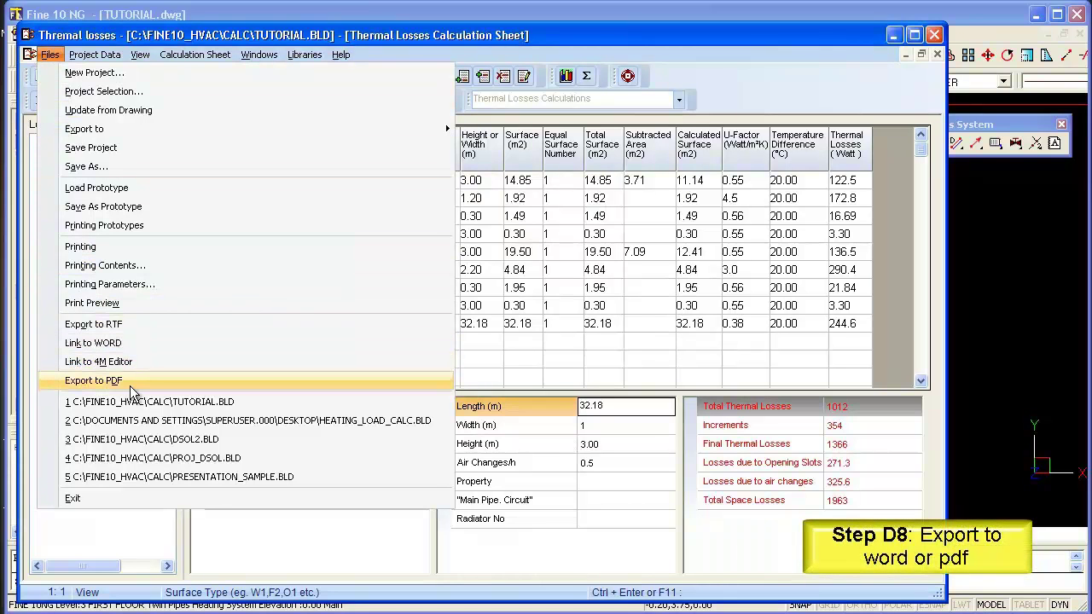
click(131, 346)
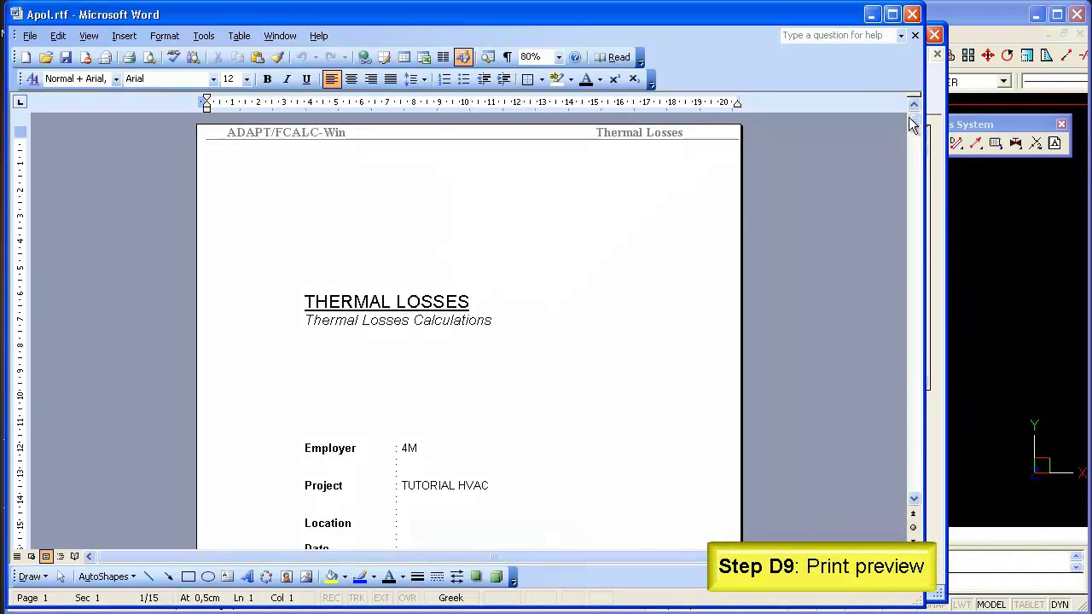
drag(914, 120, 889, 281)
click(911, 15)
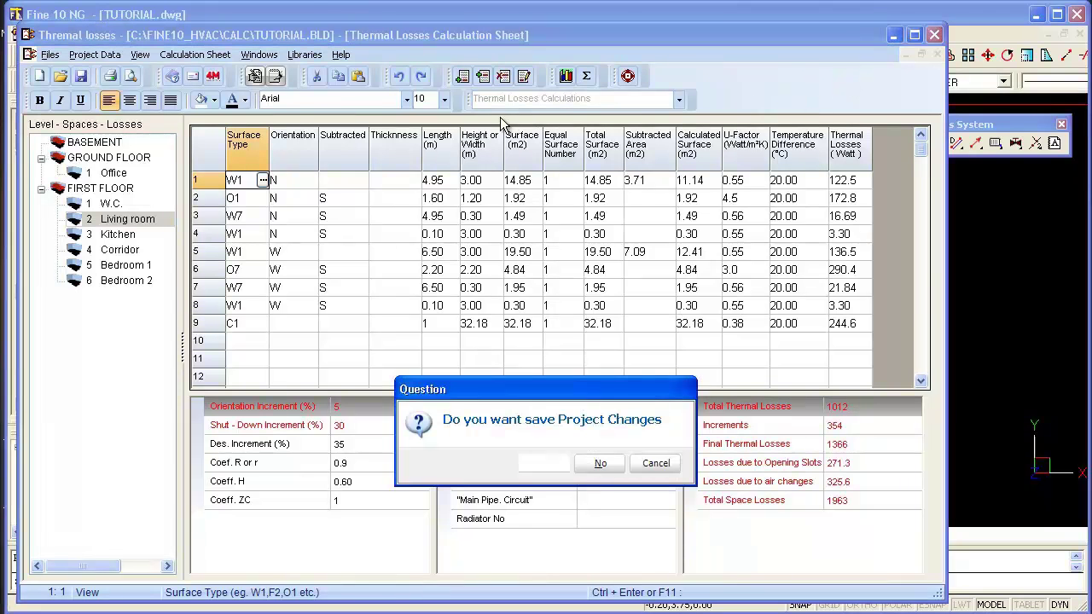
Save the project changes on leaving the calculation, and update the drawing's spaces from the thermal losses
click(544, 465)
click(232, 33)
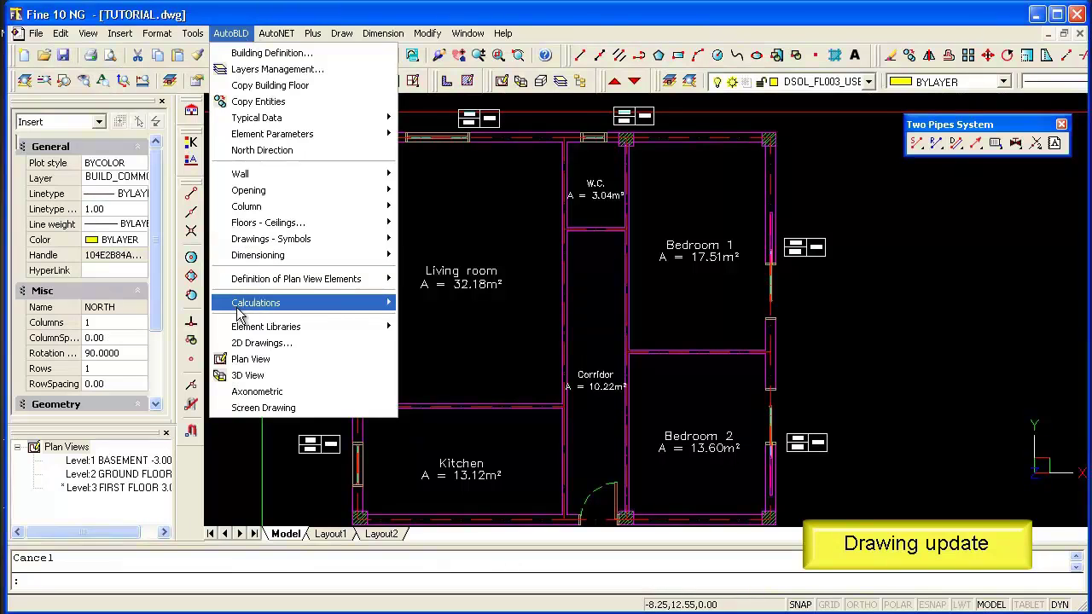
mouse_move(252, 305)
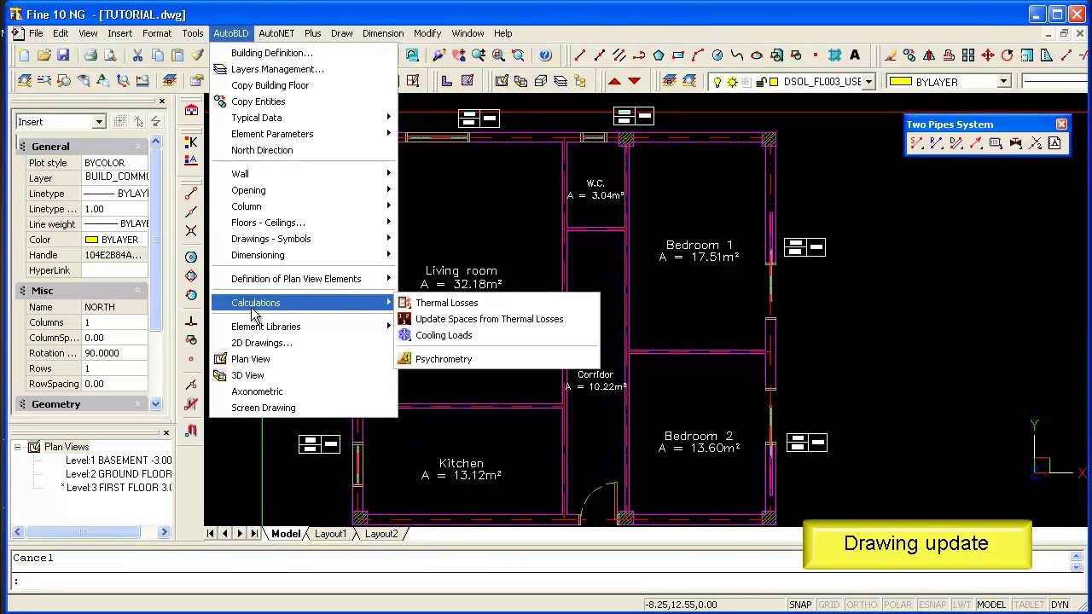
click(570, 329)
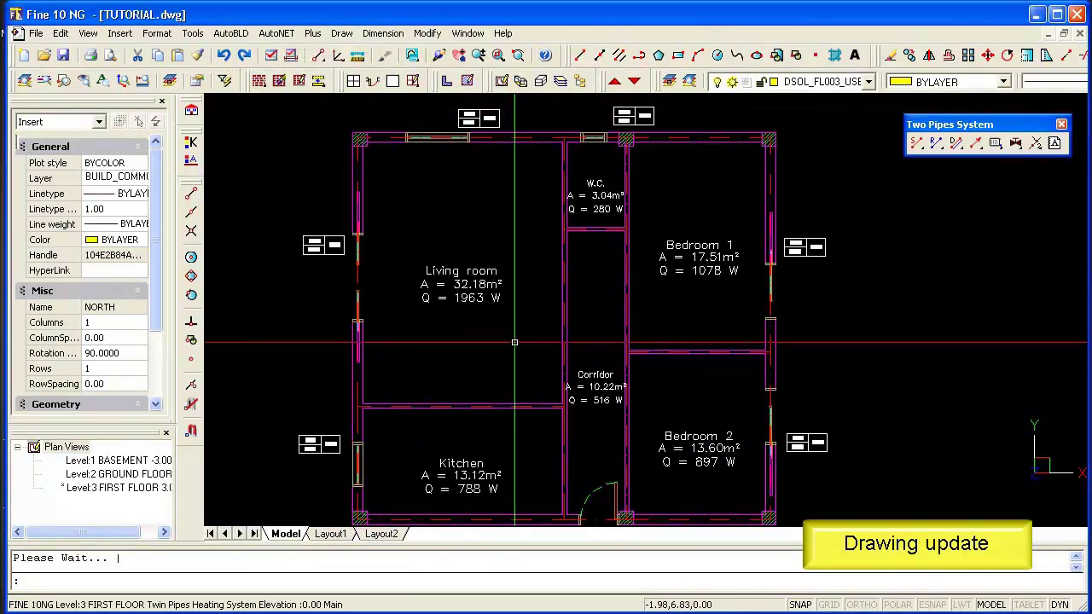
scroll(515, 343, up, 1)
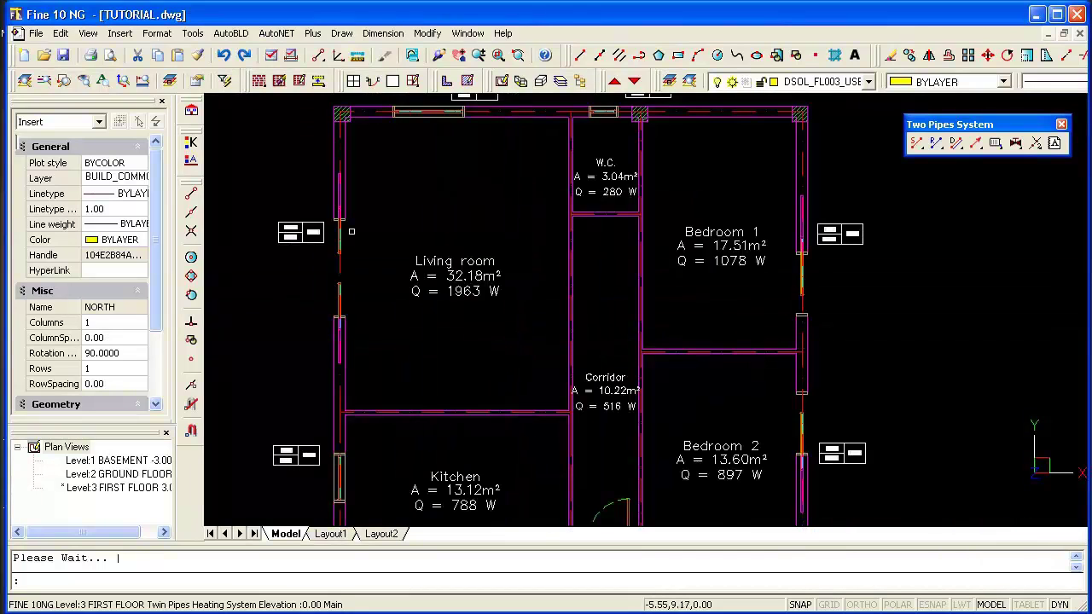
Open the Cooling Loads calculation with its data updated from the drawing, and run the calculation
click(229, 33)
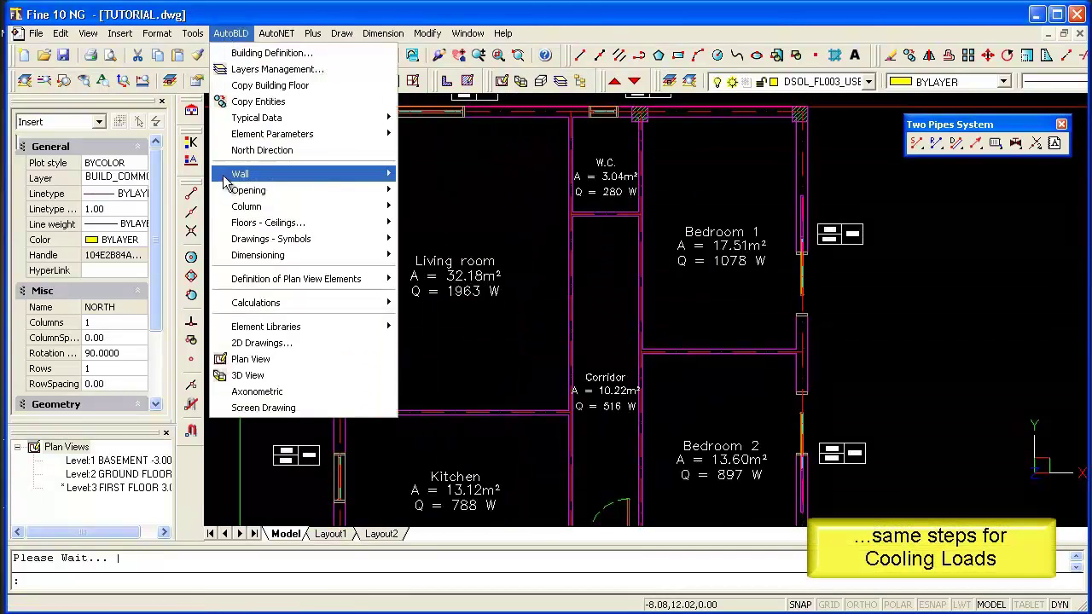
mouse_move(247, 304)
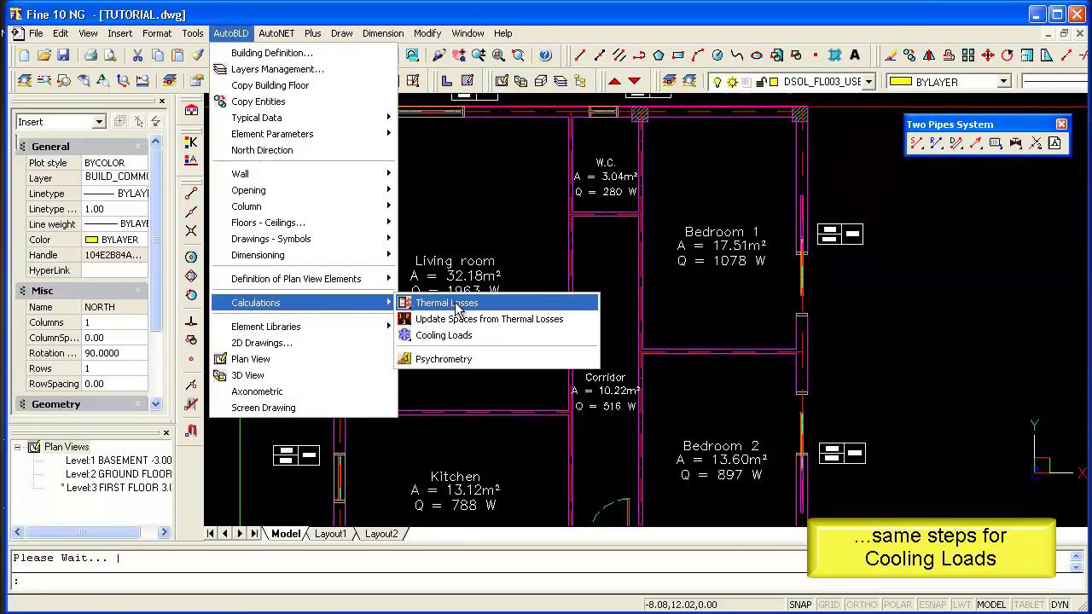
click(482, 339)
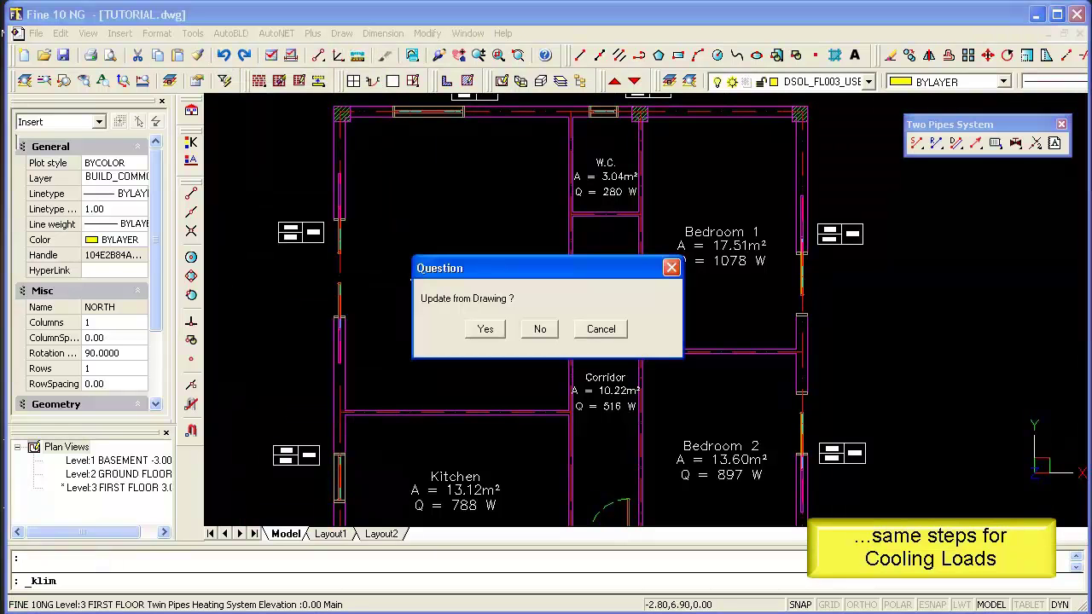
click(484, 329)
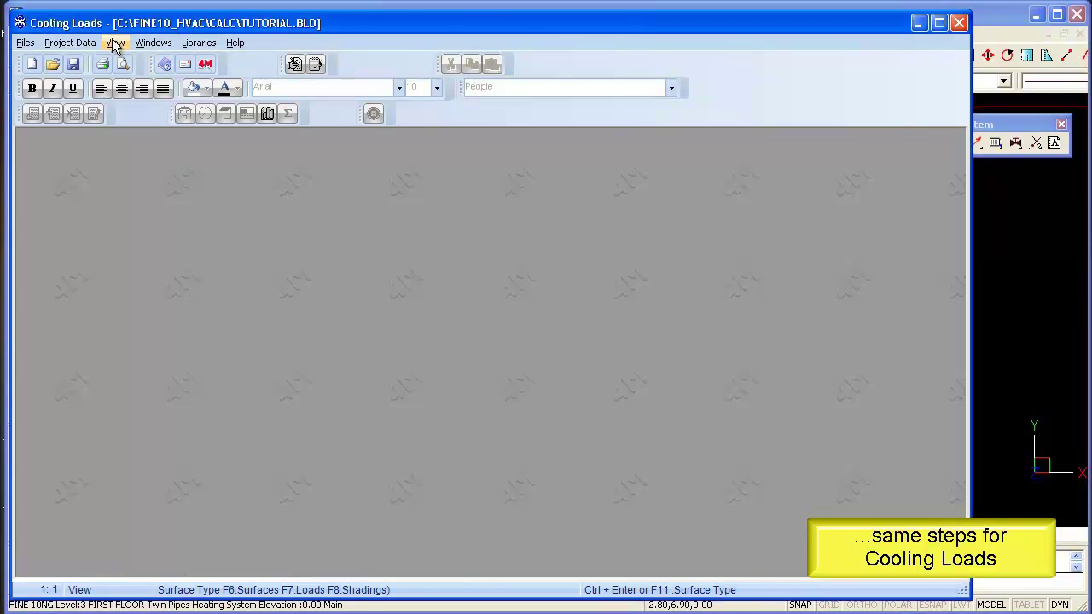
click(25, 43)
click(33, 99)
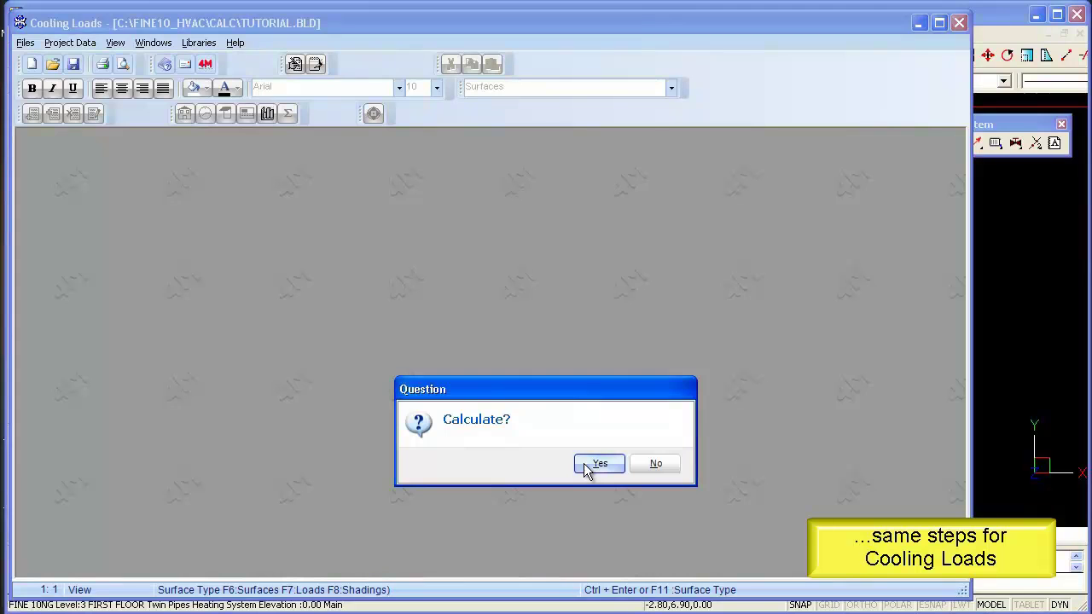
click(596, 465)
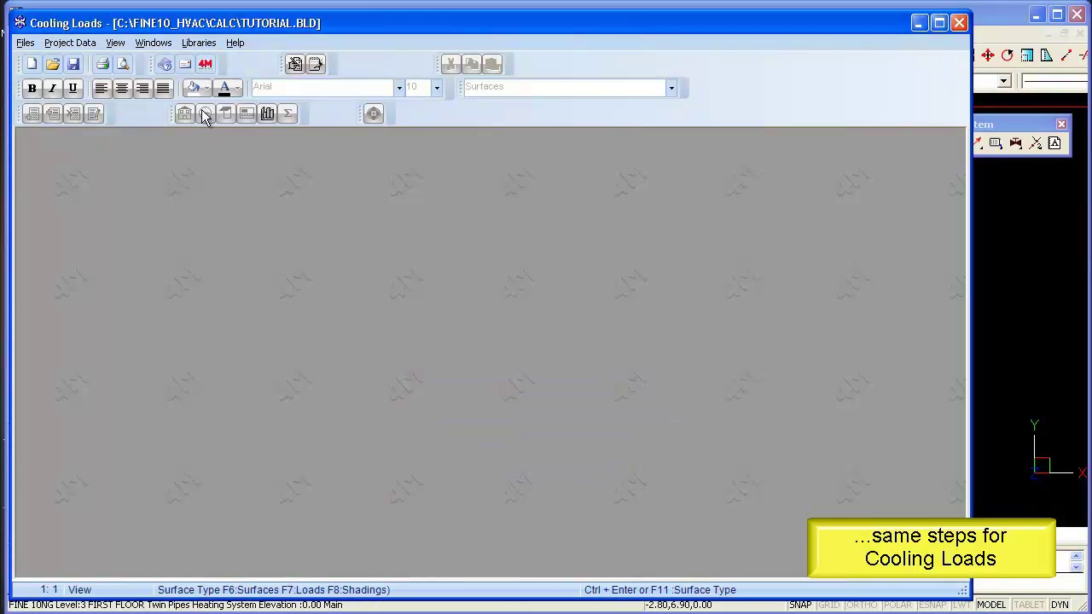
Check the surfaces of the first floor's W.C. and Living room in the Calculation Sheet, and close the sheet
click(153, 42)
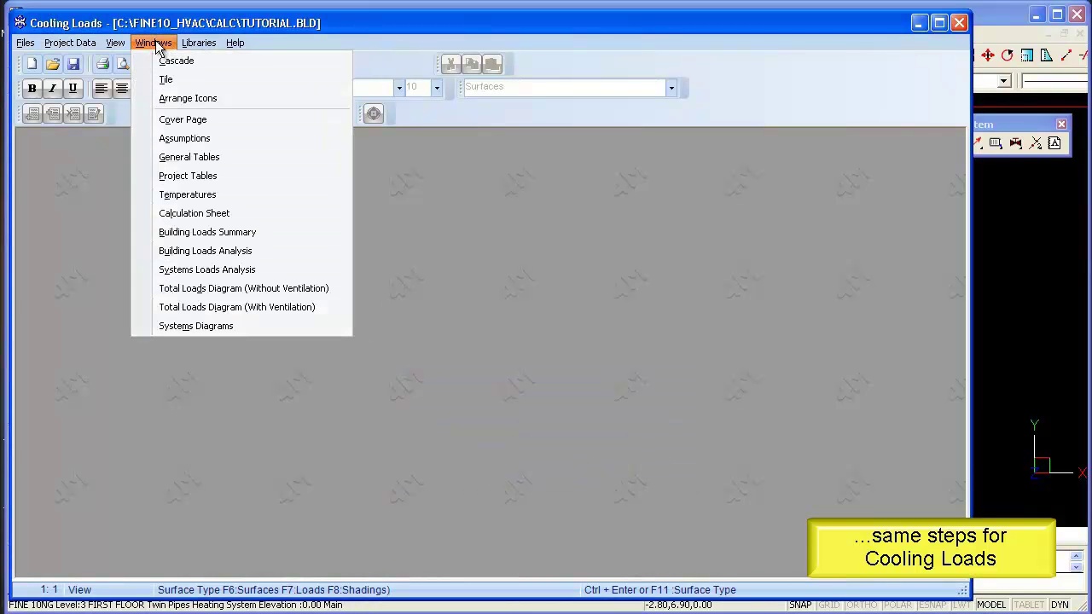
click(155, 215)
click(115, 221)
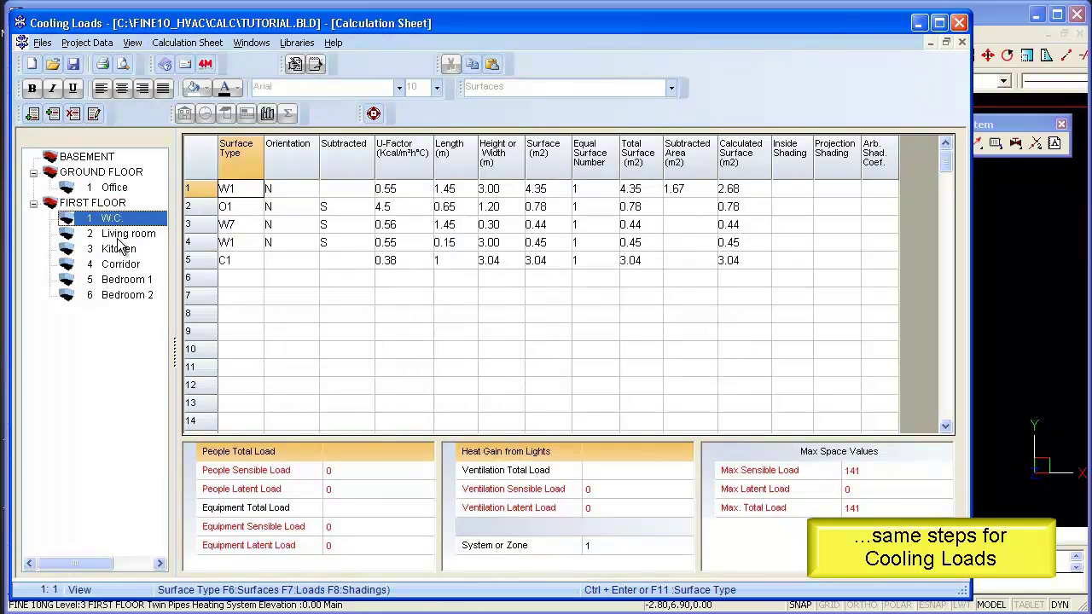
click(118, 235)
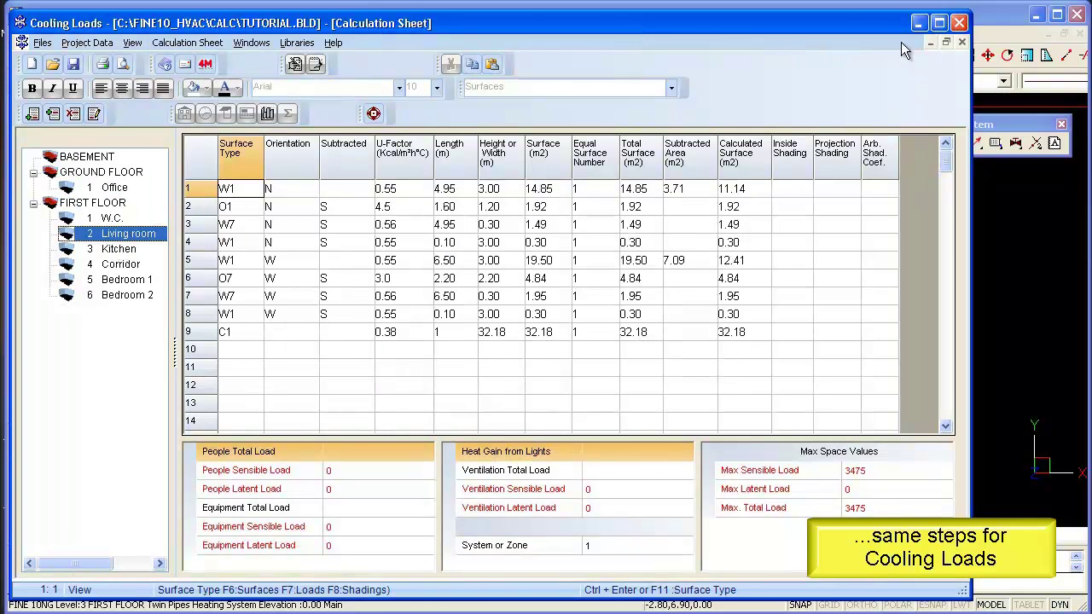
click(962, 42)
Review the project's Months, Indoor Design Conditions, Climatologic Data and Building Parameters, accepting them as they are
click(83, 44)
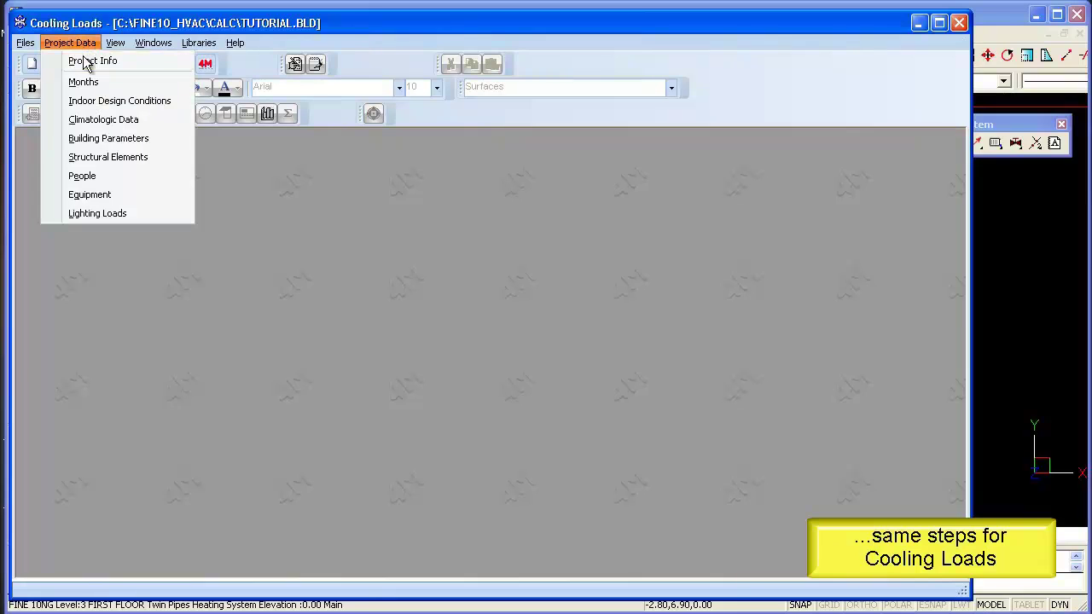
click(103, 82)
click(527, 515)
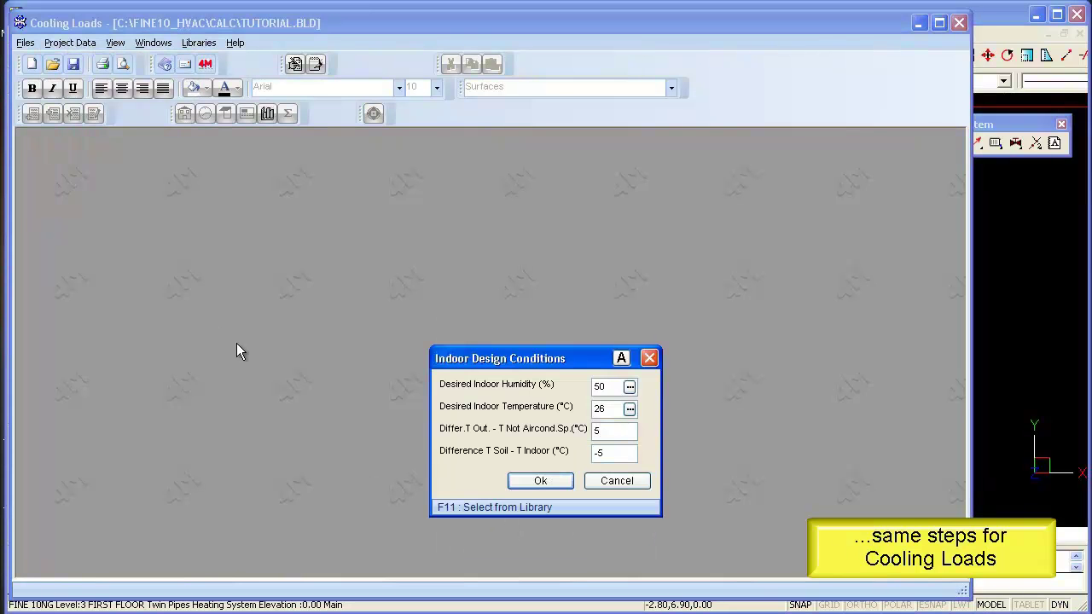
click(540, 480)
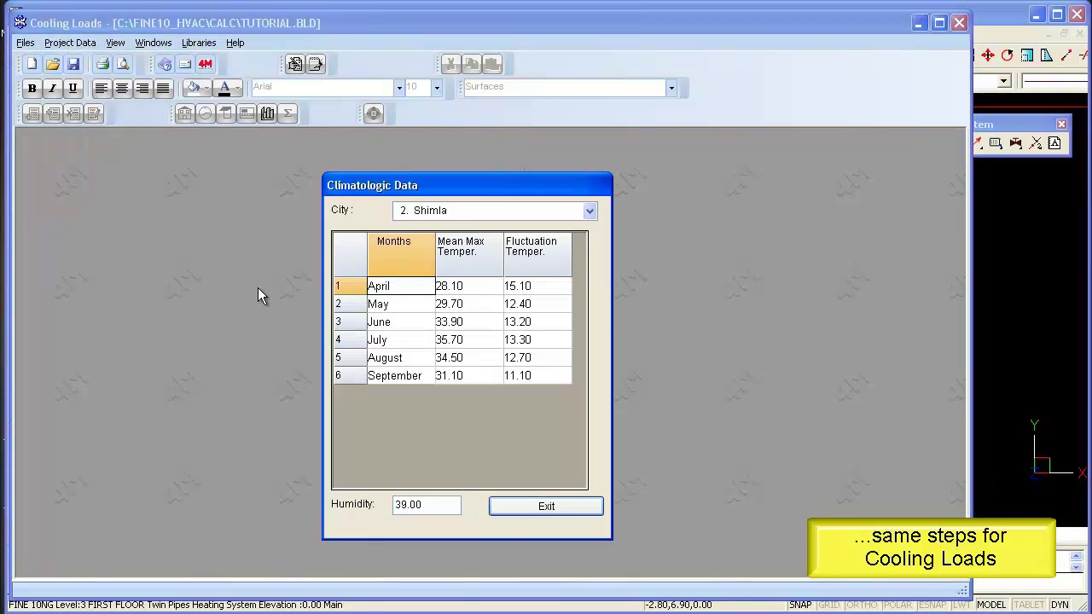
click(537, 508)
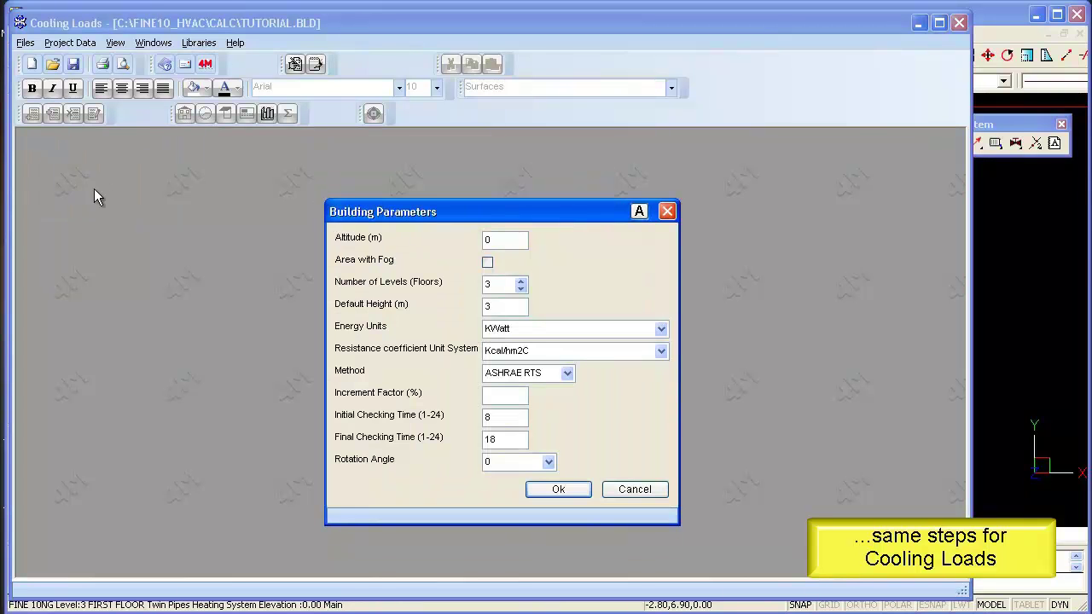
click(554, 490)
Reopen the Calculation Sheet and examine the analytical calculation of the ground floor Office's People Total Load
click(153, 43)
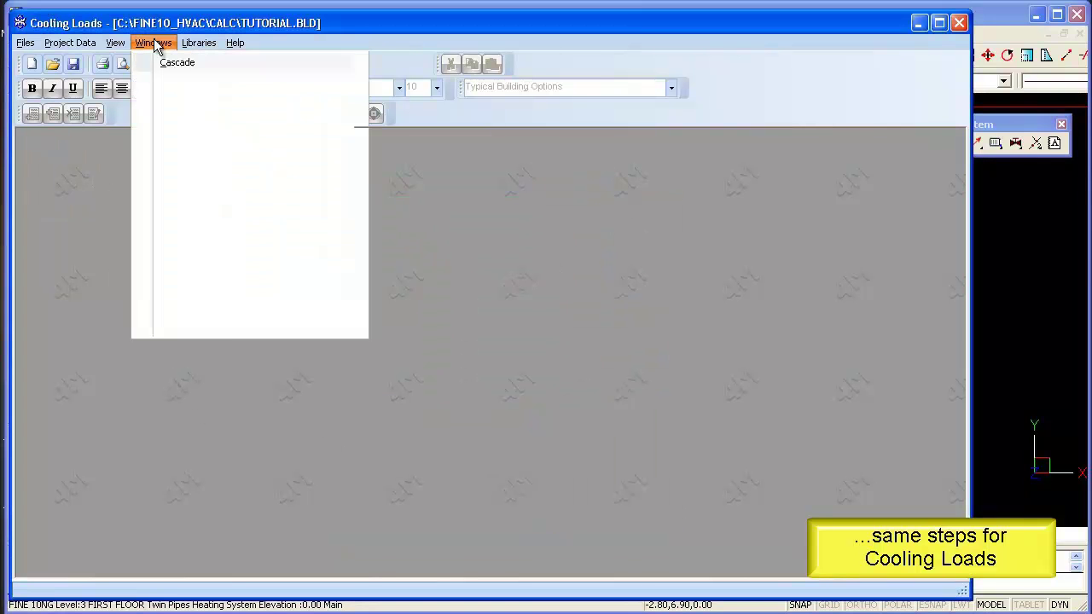
click(167, 214)
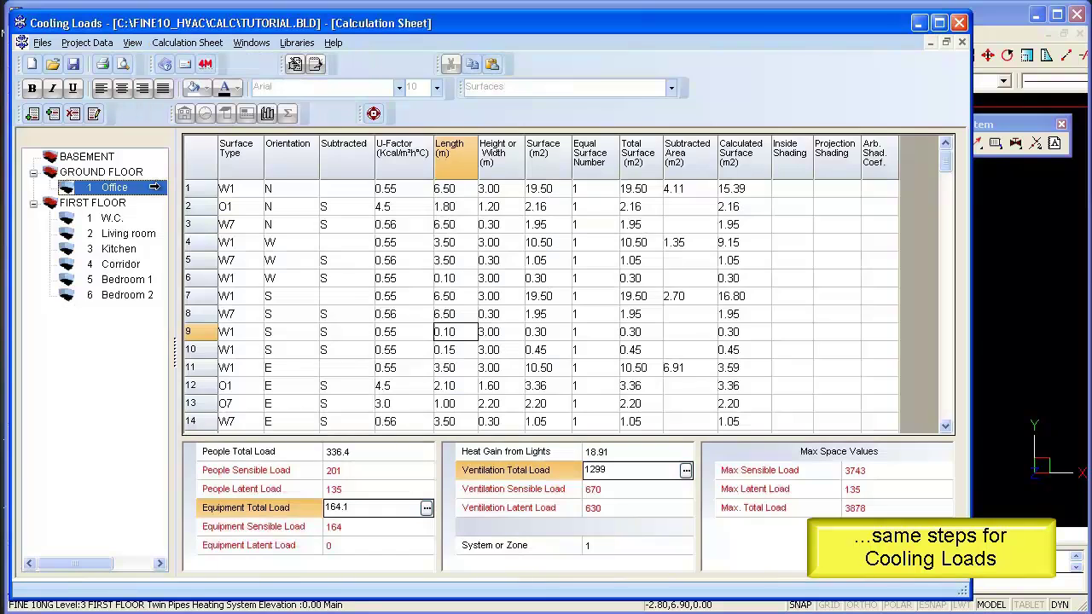
click(424, 455)
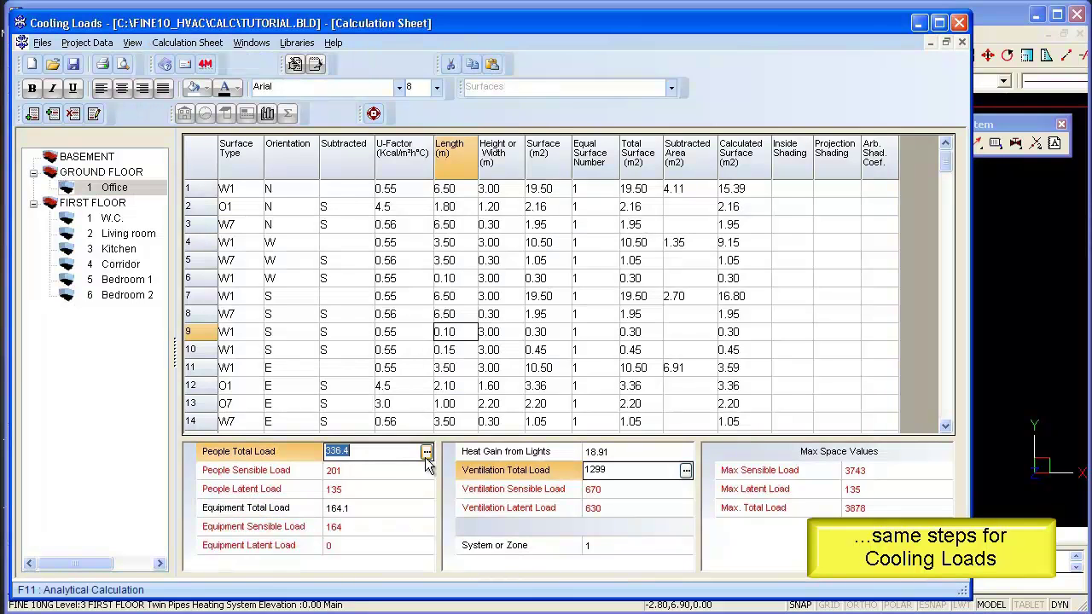
click(427, 453)
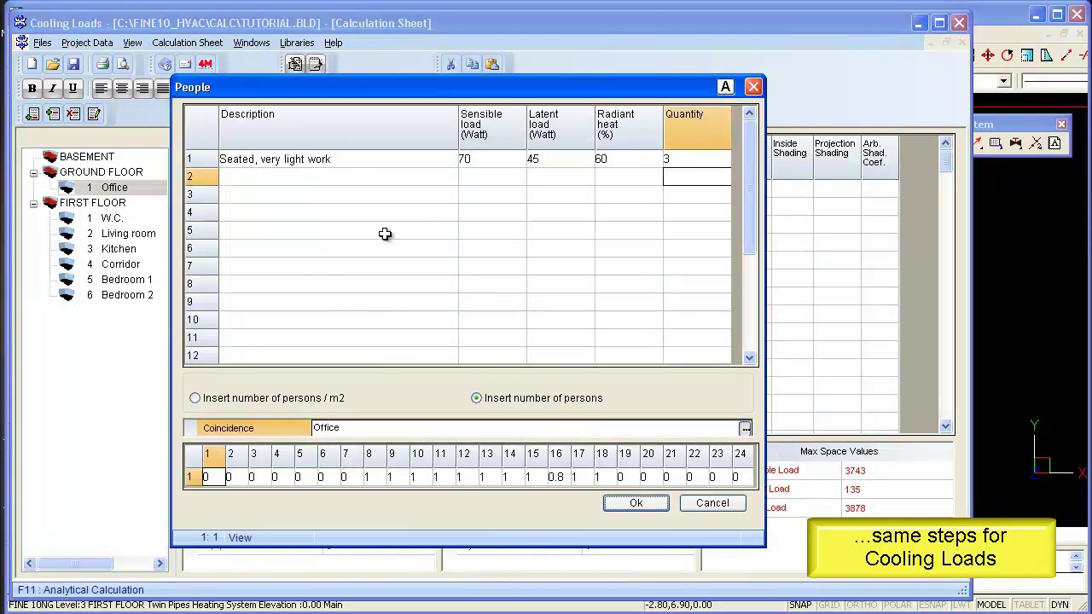
click(639, 504)
Examine the devices behind the Office's Equipment Total Load and the lighting behind its Heat Gain from Lights
click(426, 509)
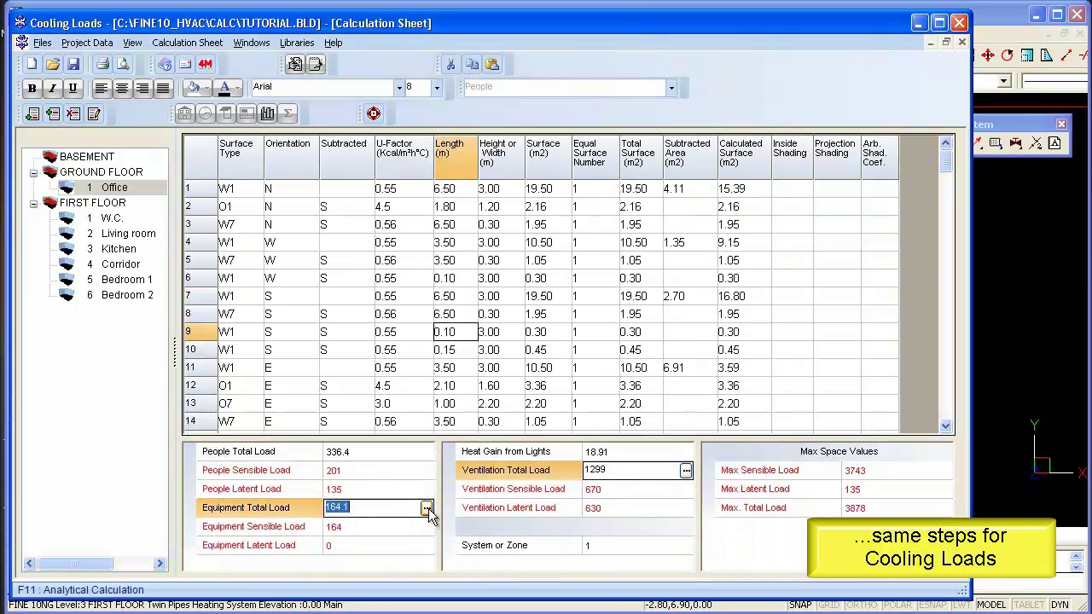
click(427, 508)
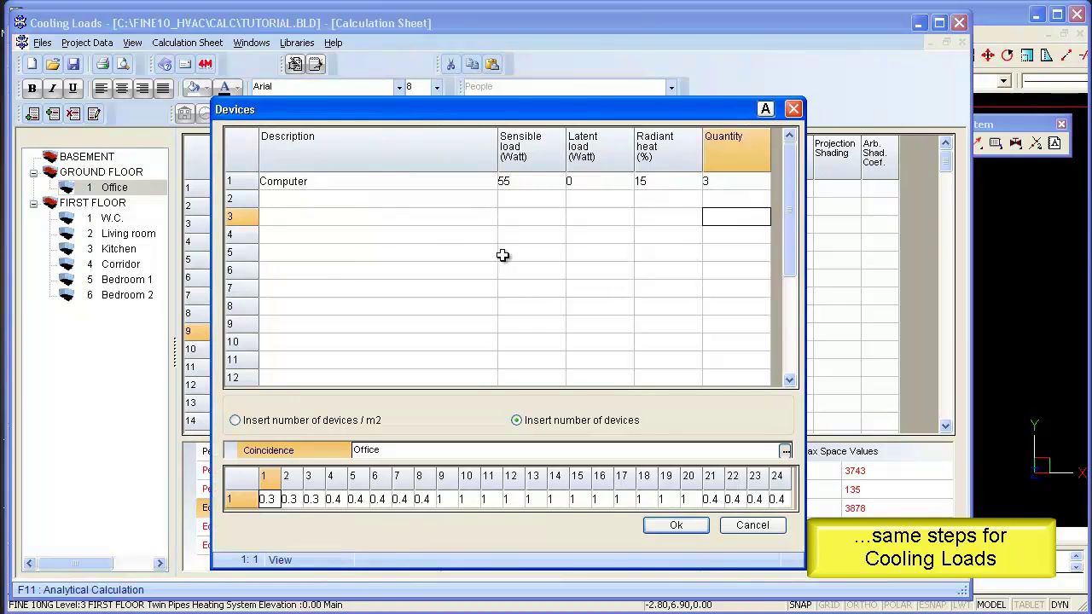
click(675, 525)
click(683, 454)
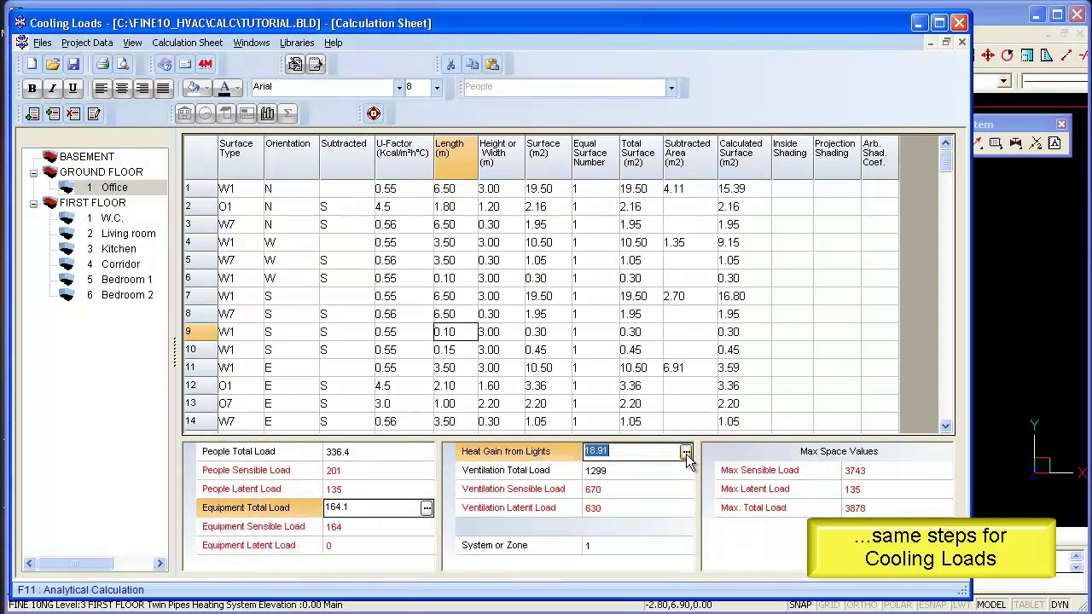
click(685, 453)
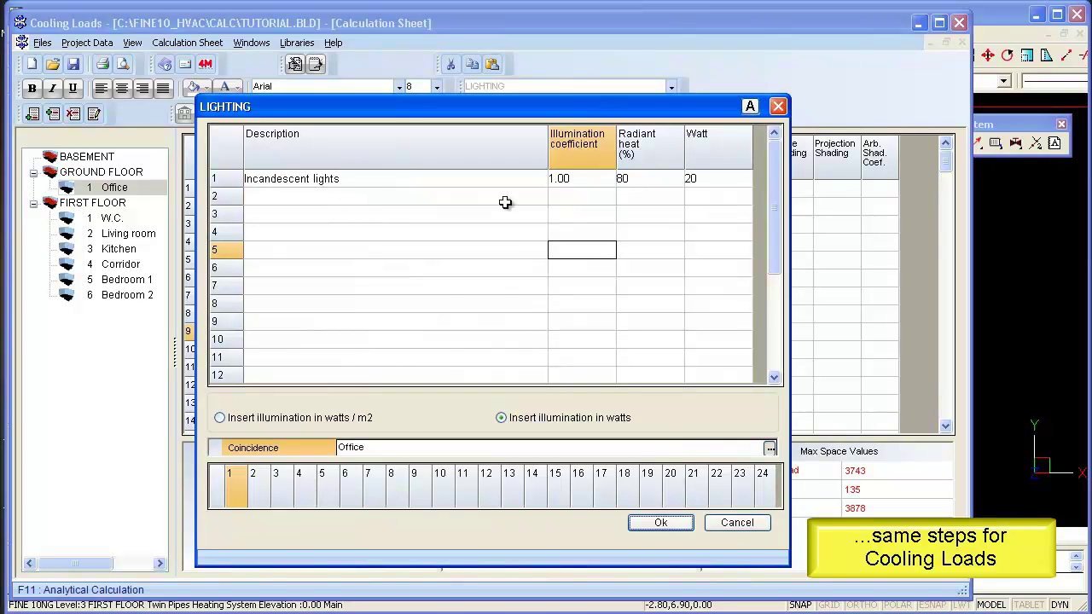
click(680, 529)
Examine the Office's Ventilation Options and the table of recommended air changes per hour, keeping the existing values
click(682, 472)
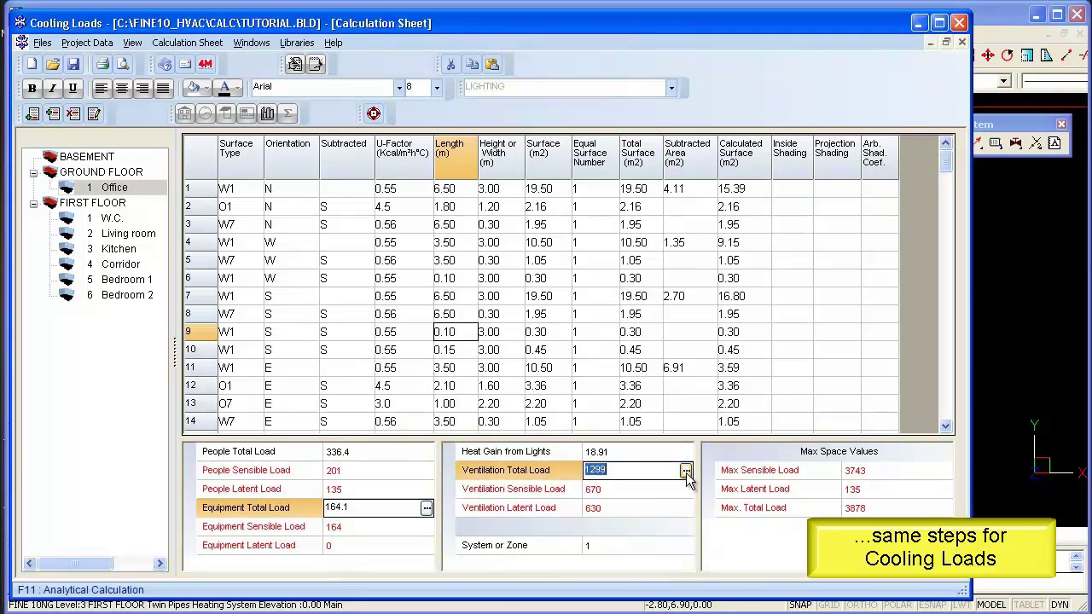
click(685, 471)
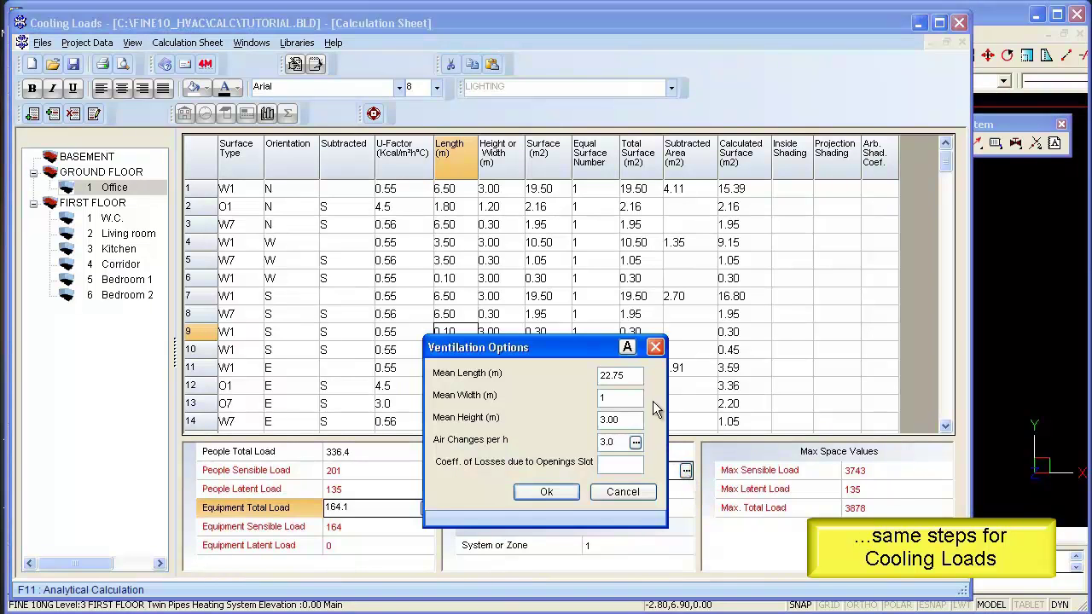
click(636, 443)
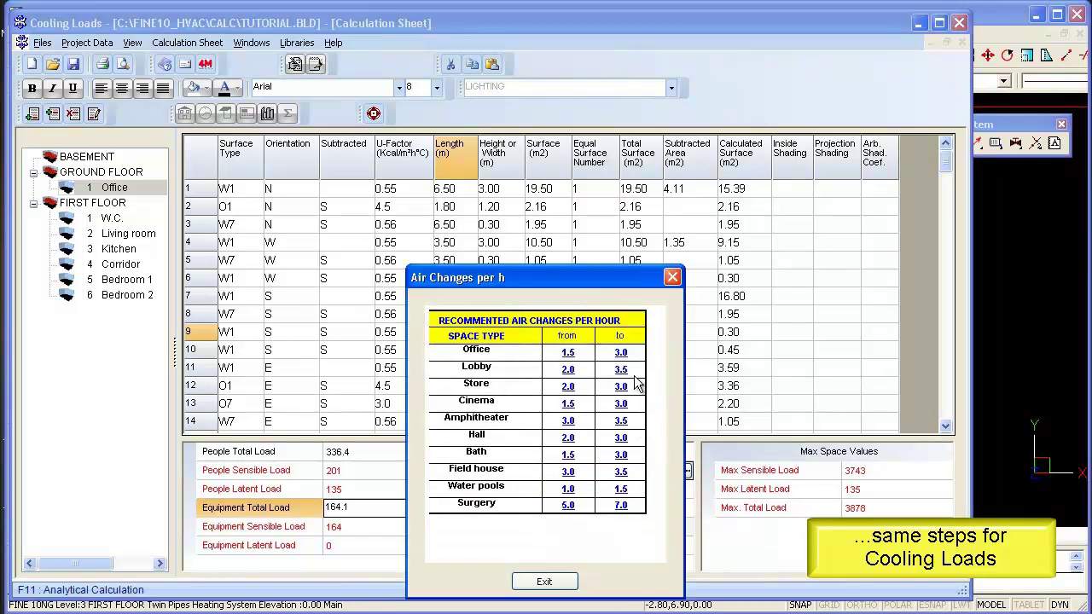
click(546, 582)
click(546, 492)
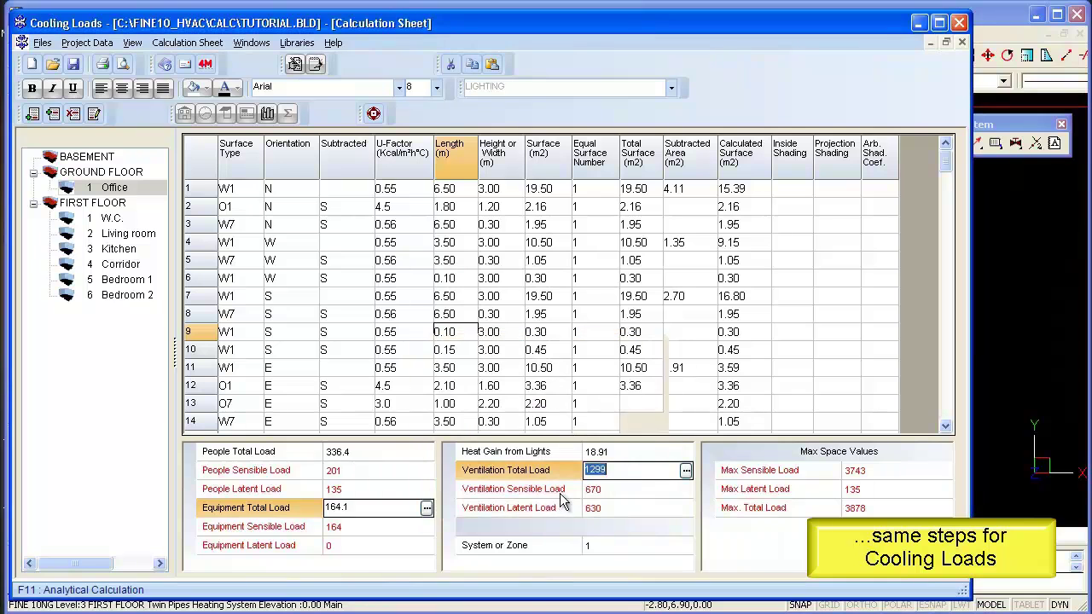
Look up the inside shading coefficients for the Office's third surface and view its projection and arbitrary shading options
click(640, 405)
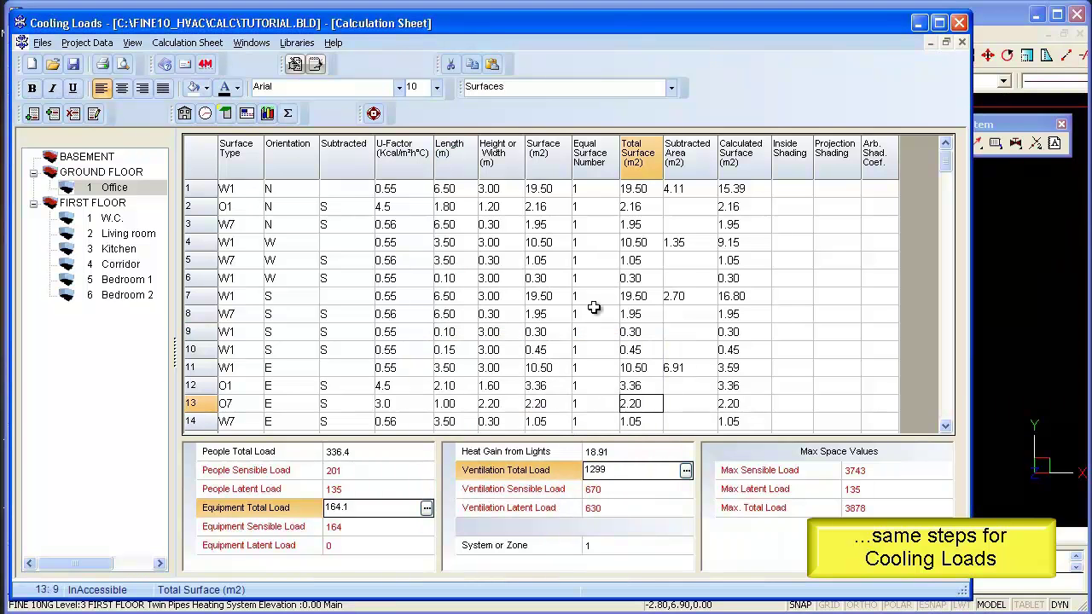
click(803, 225)
click(806, 226)
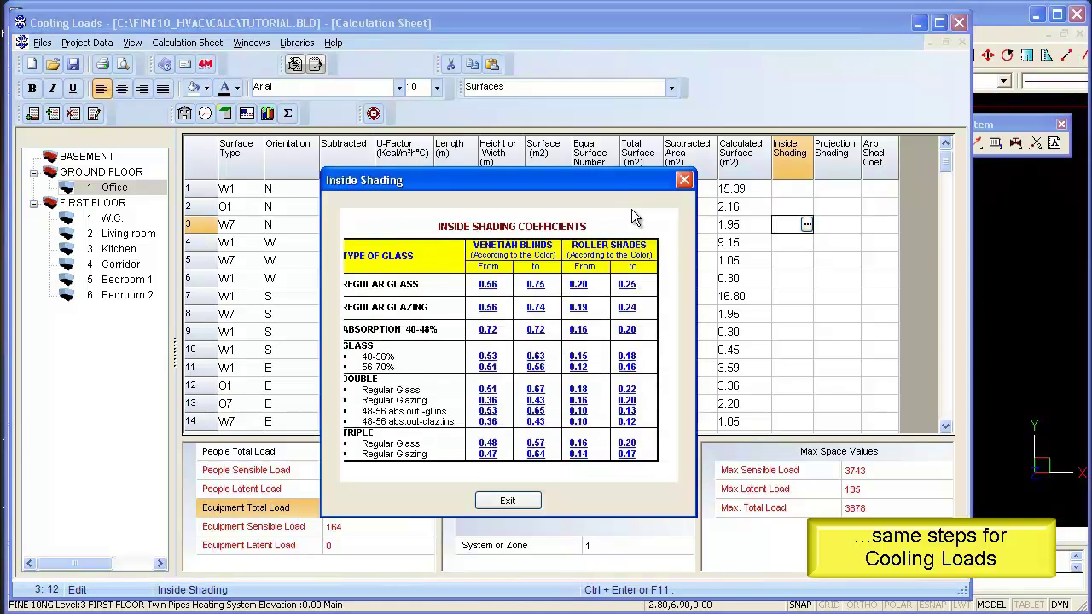
click(496, 509)
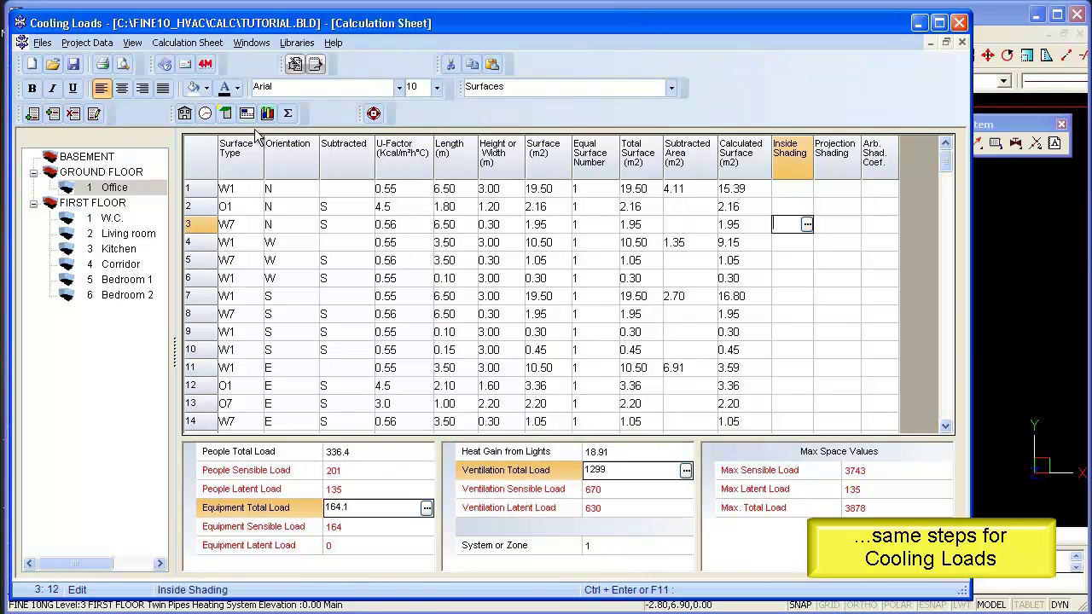
click(289, 115)
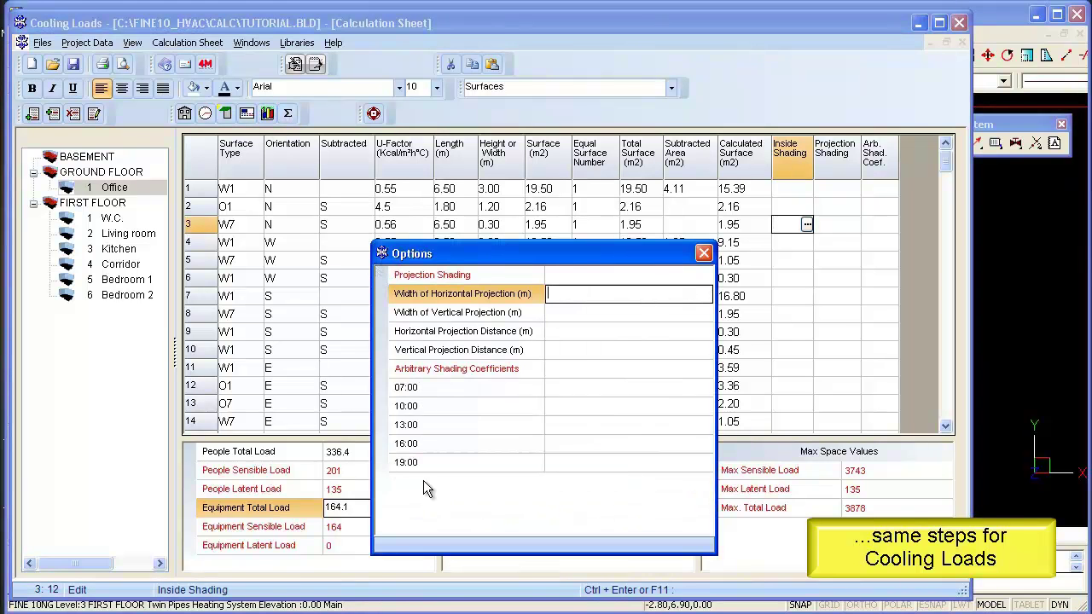
click(704, 253)
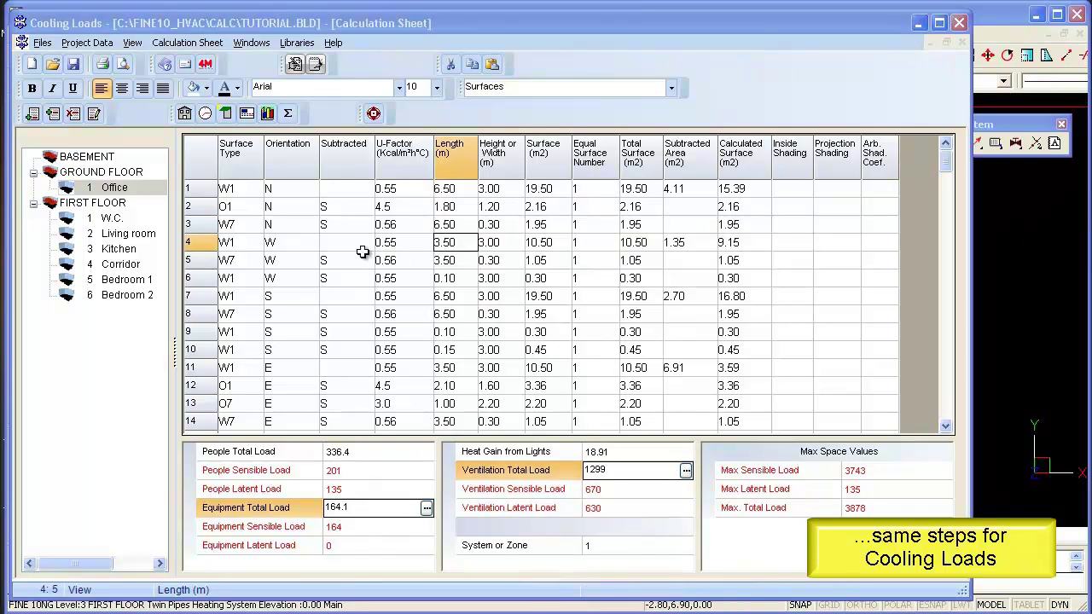
Compare the Office's load diagrams for total, sensible, latent and total space loads, and close the Calculation Sheet
click(460, 225)
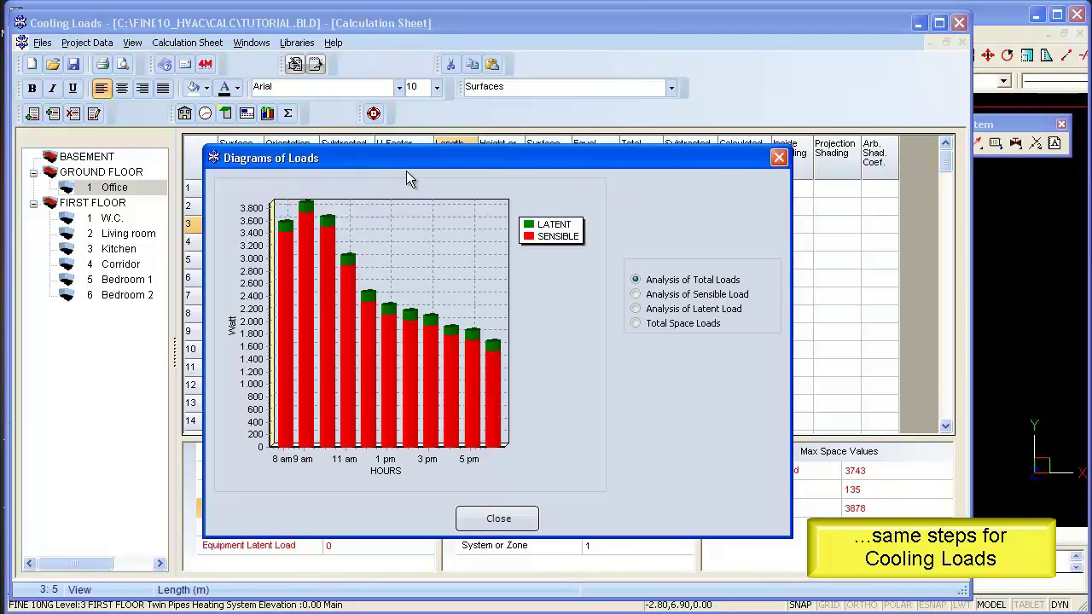
click(636, 294)
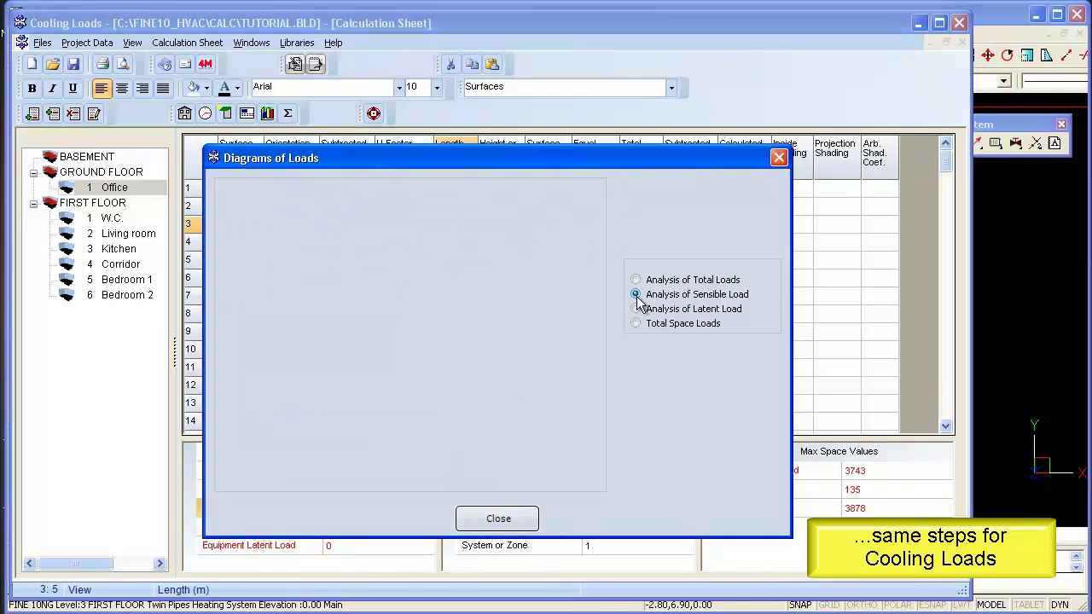
click(636, 309)
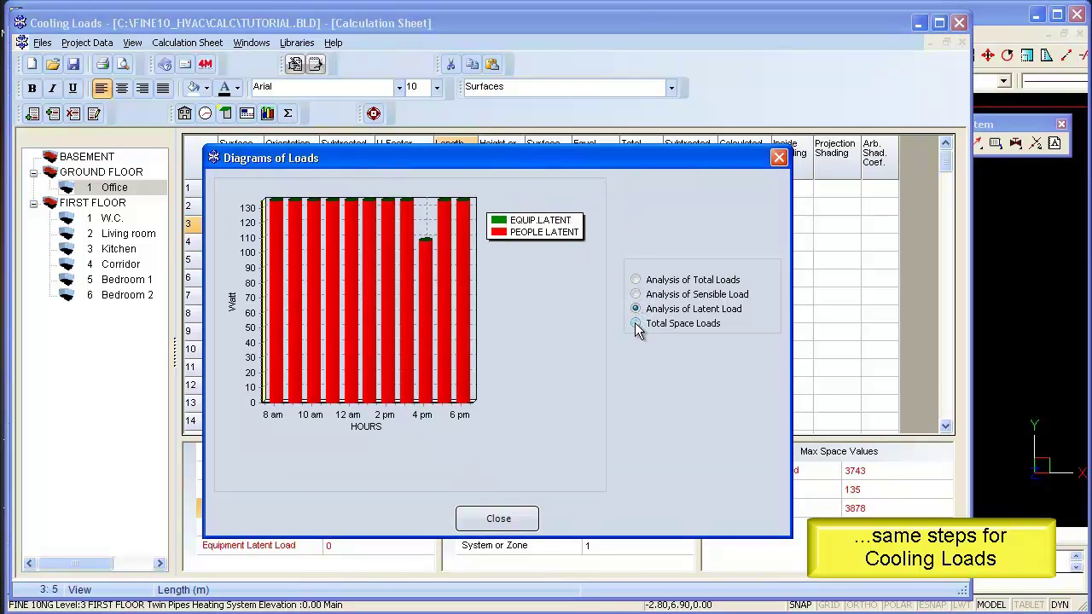
click(636, 323)
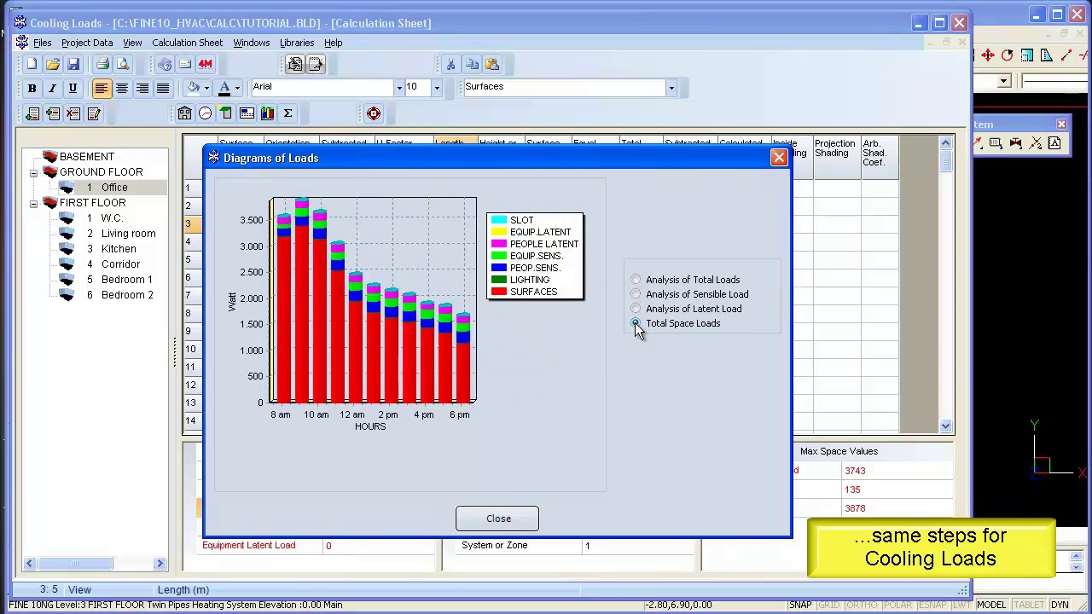
click(497, 519)
click(962, 42)
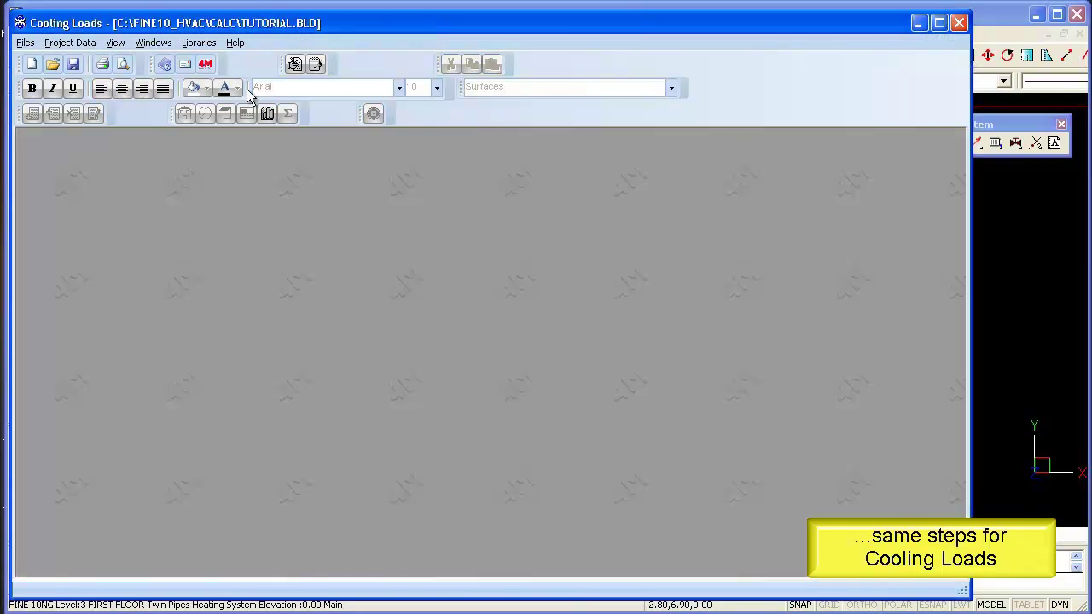
Review the cooling loads project's printing contents list and accept it
click(153, 43)
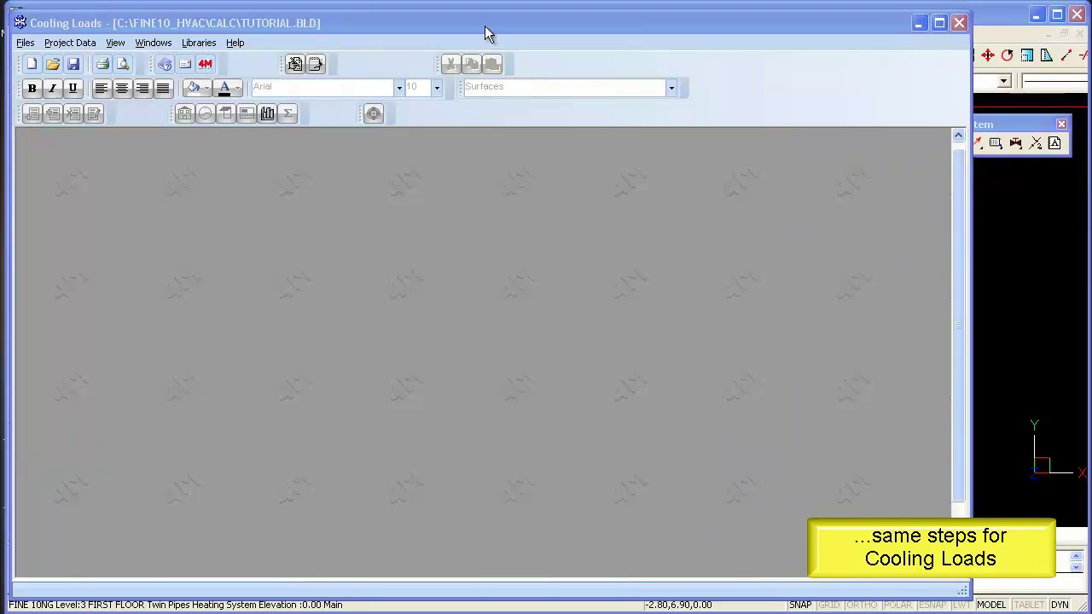
click(25, 43)
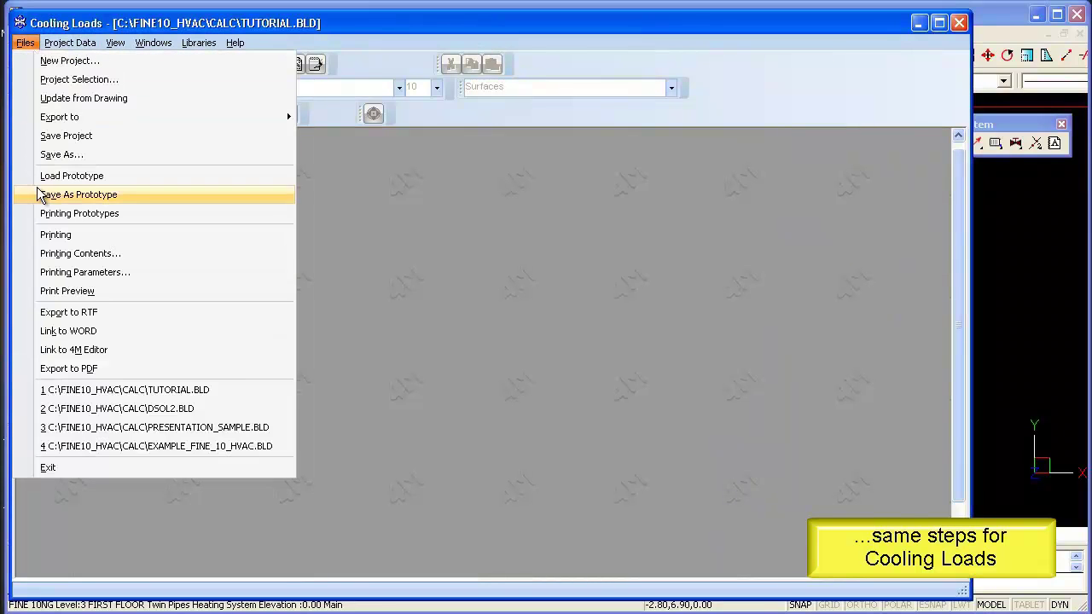
click(44, 254)
click(690, 450)
drag(690, 418, 688, 341)
click(590, 475)
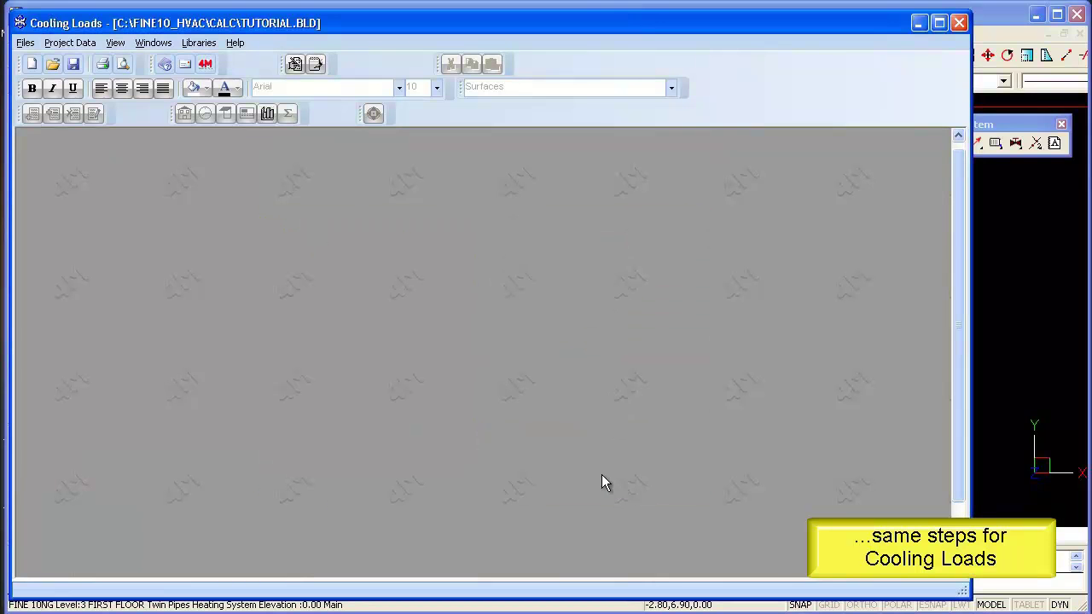
Export the cooling Total Loads to Systems - Psychrometry, agreeing to create the psychrometric files
click(25, 42)
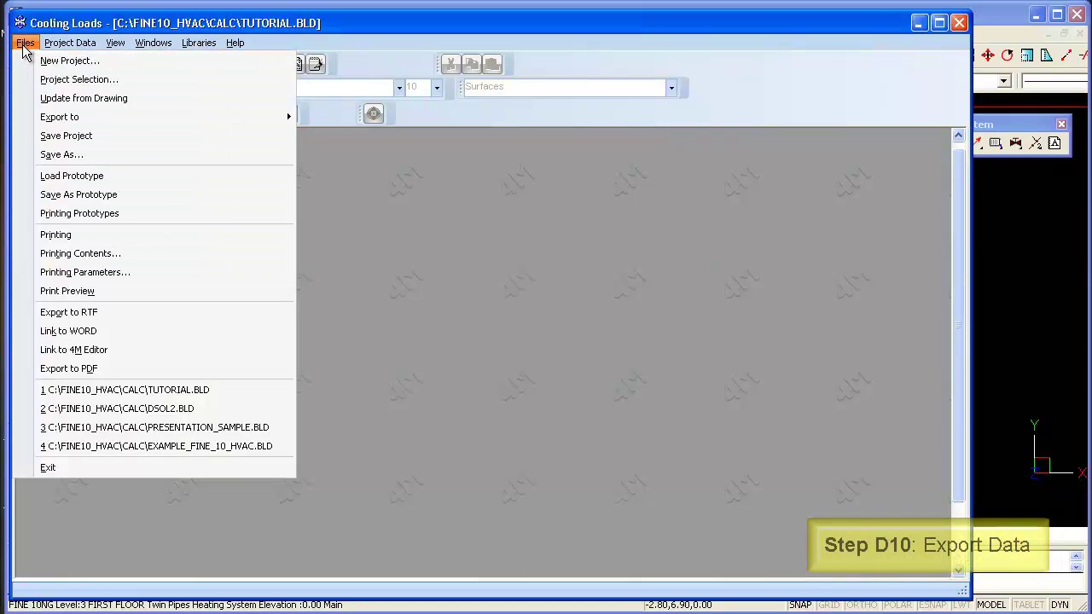
mouse_move(78, 119)
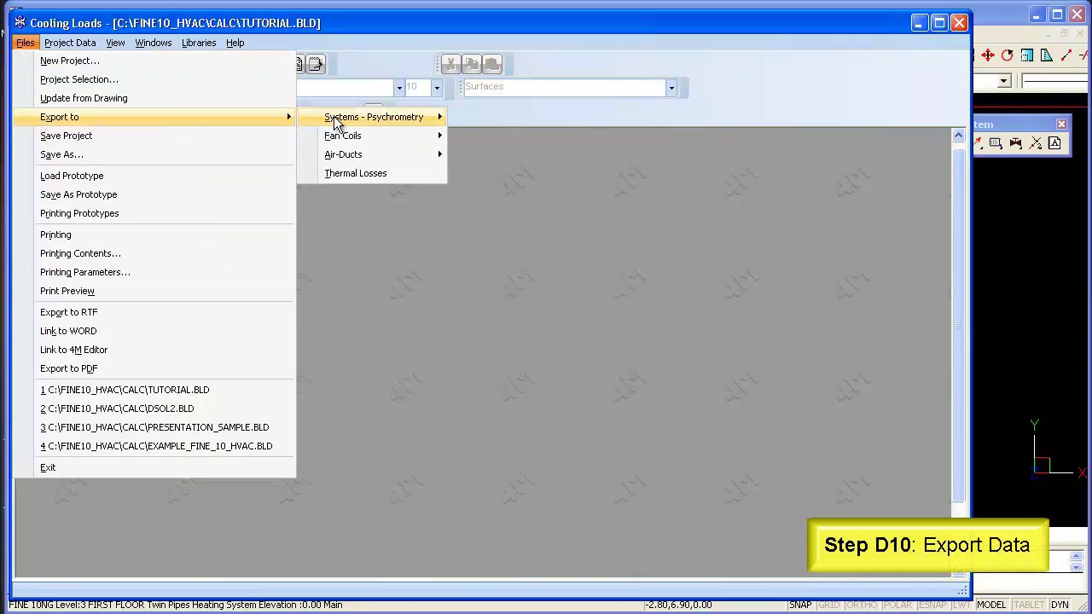
mouse_move(399, 124)
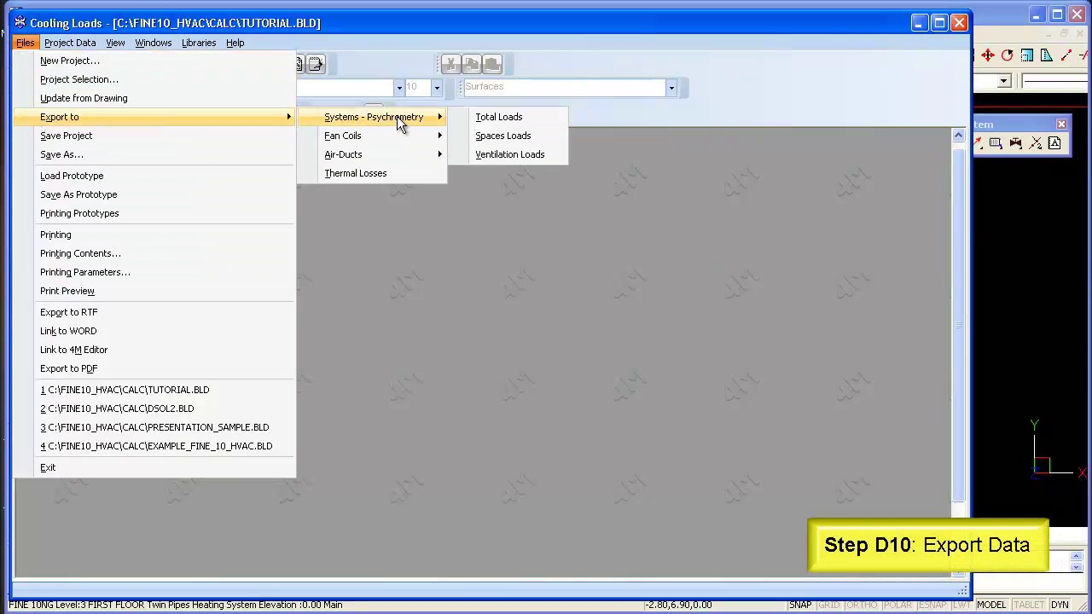
click(536, 117)
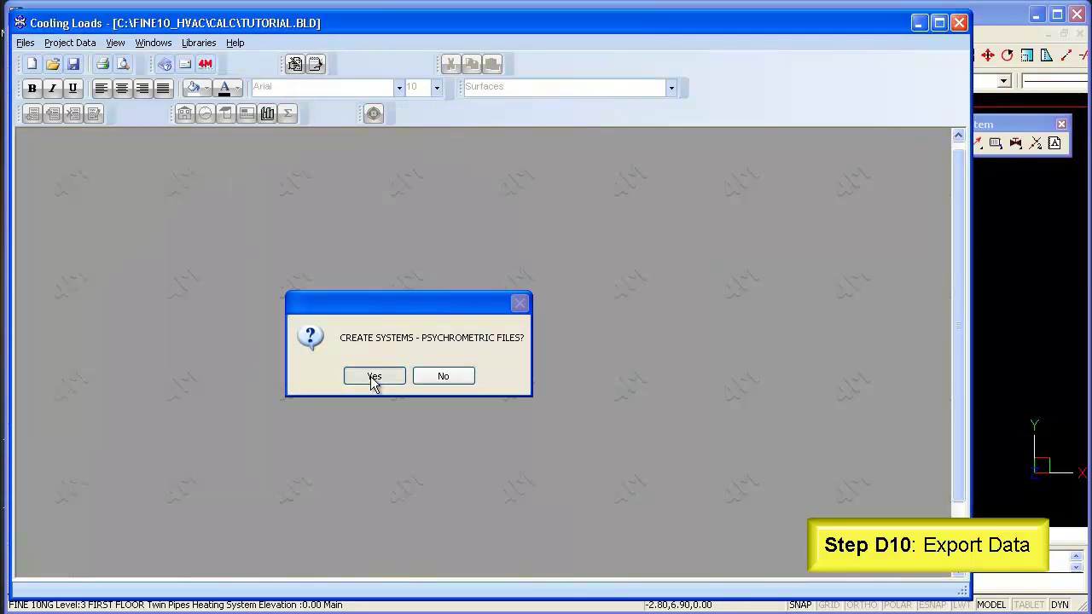
click(371, 378)
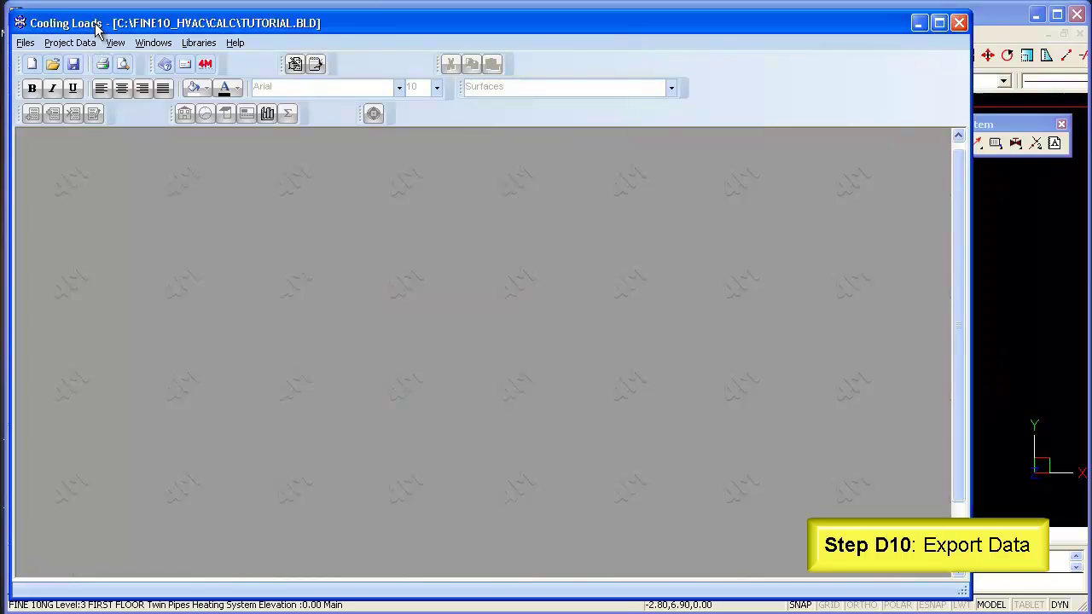
View the export options for Fan Coils, Air-Ducts and Thermal Losses
click(26, 45)
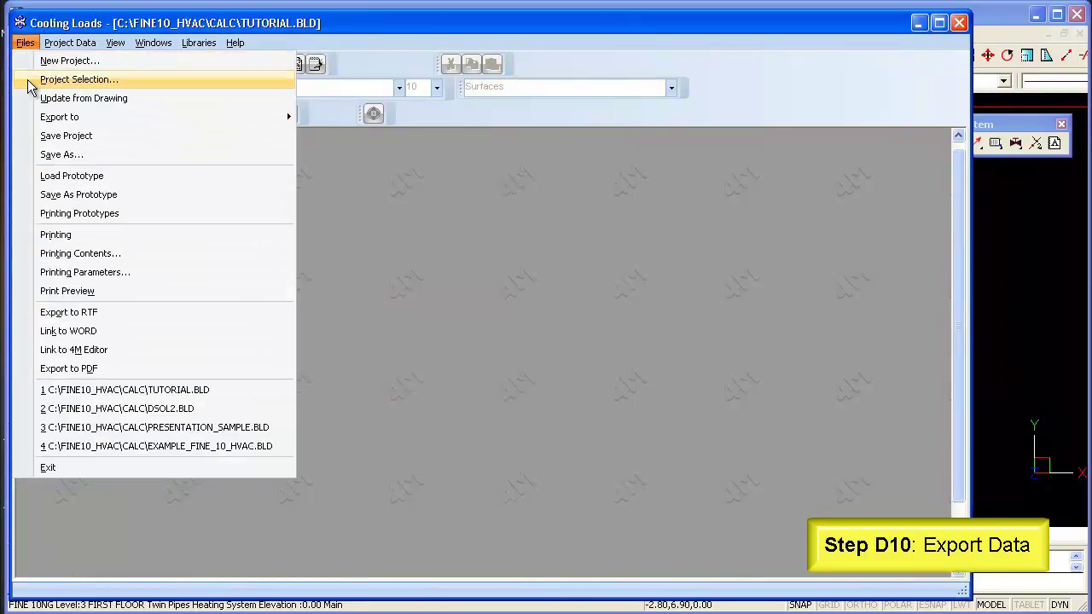
mouse_move(30, 118)
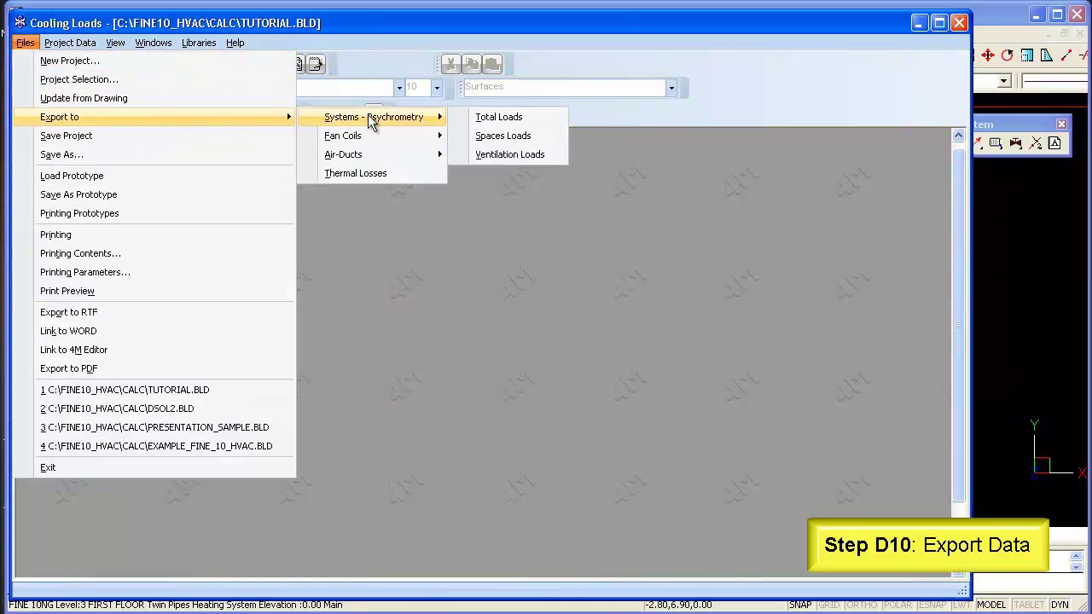
mouse_move(372, 136)
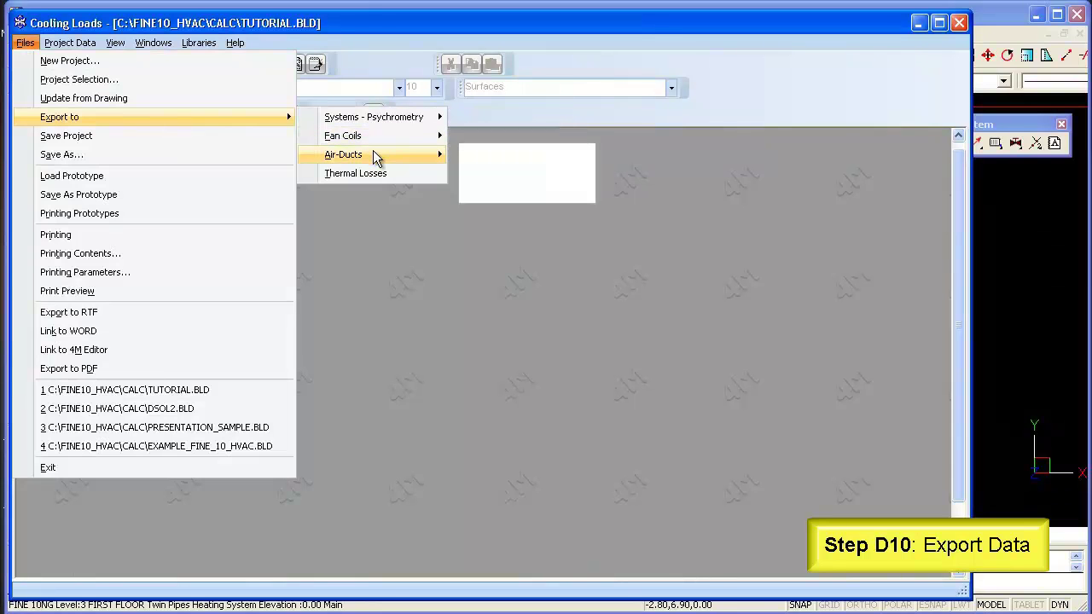
click(373, 174)
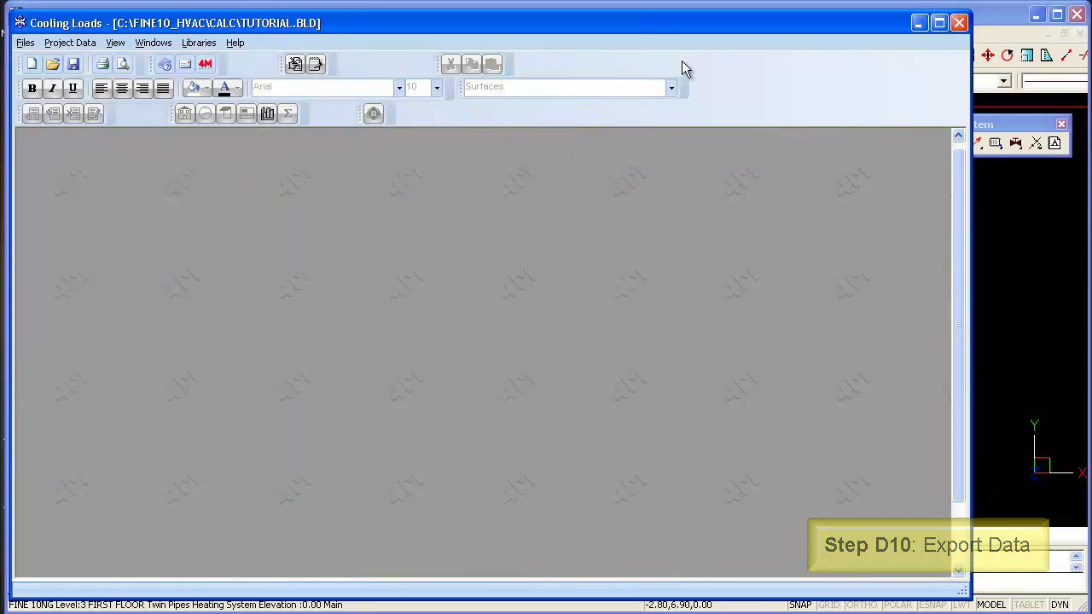
Close the Cooling Loads calculation and open the Psychrometry calculation for the TUTORIAL building
click(958, 23)
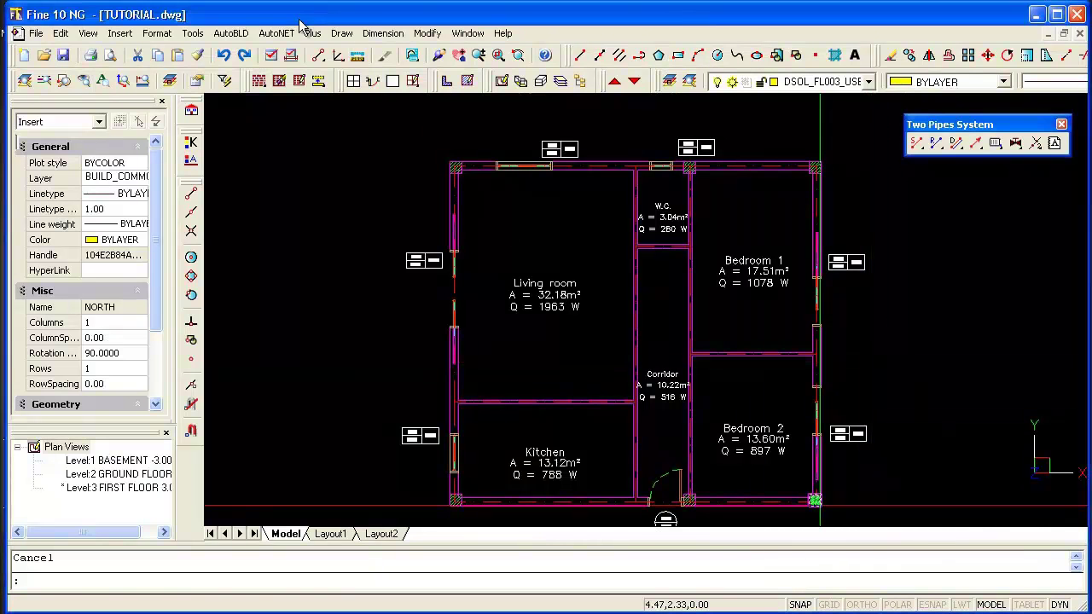
click(235, 34)
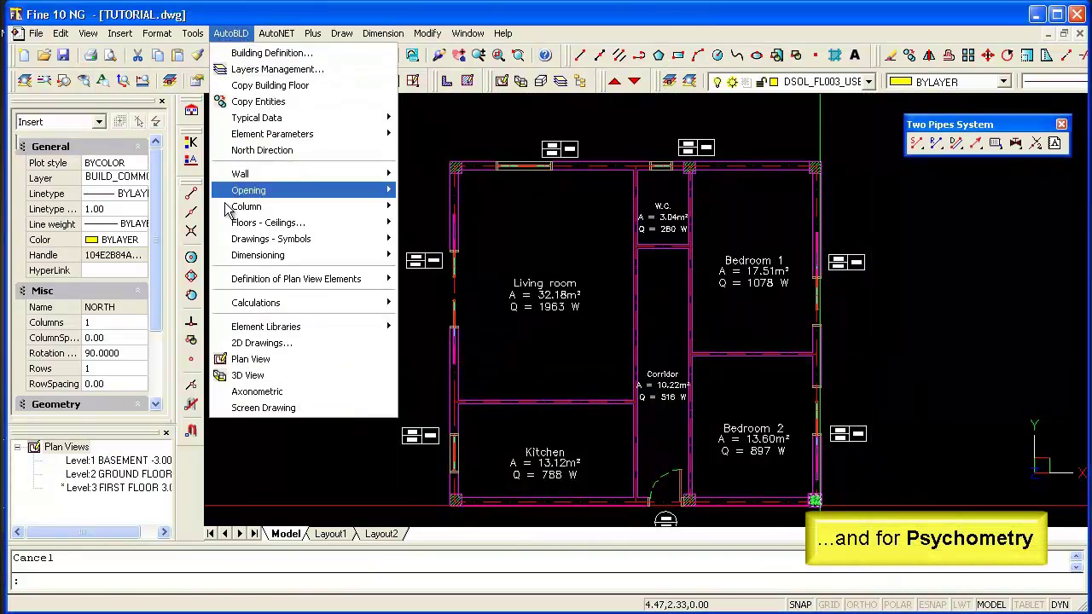
mouse_move(232, 309)
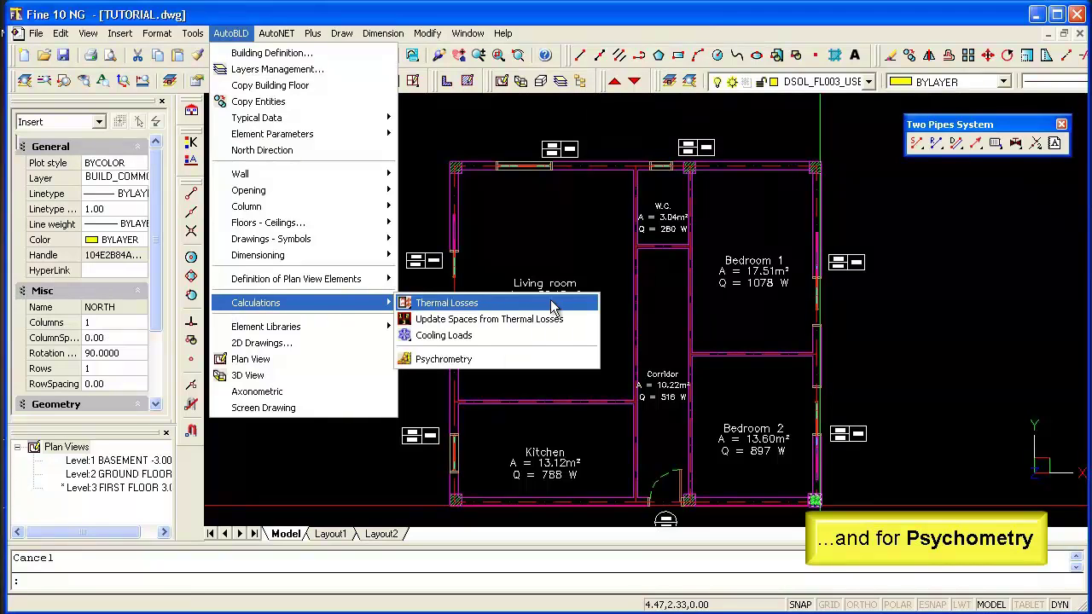
click(550, 359)
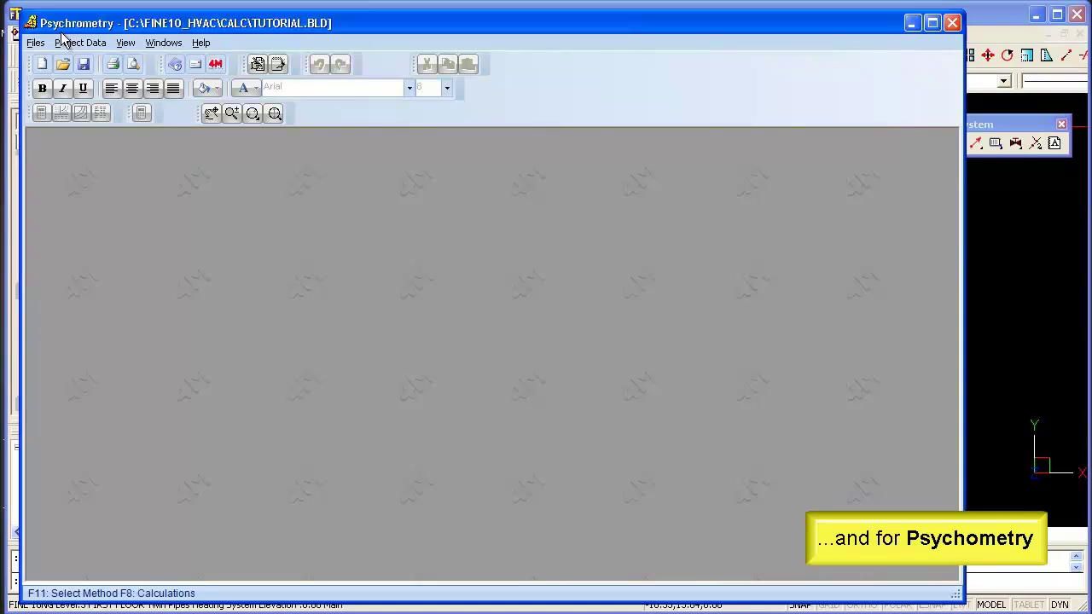
Import the Cooling data into the psychrometry project, agreeing to overwrite the existing psychrometric files
click(35, 43)
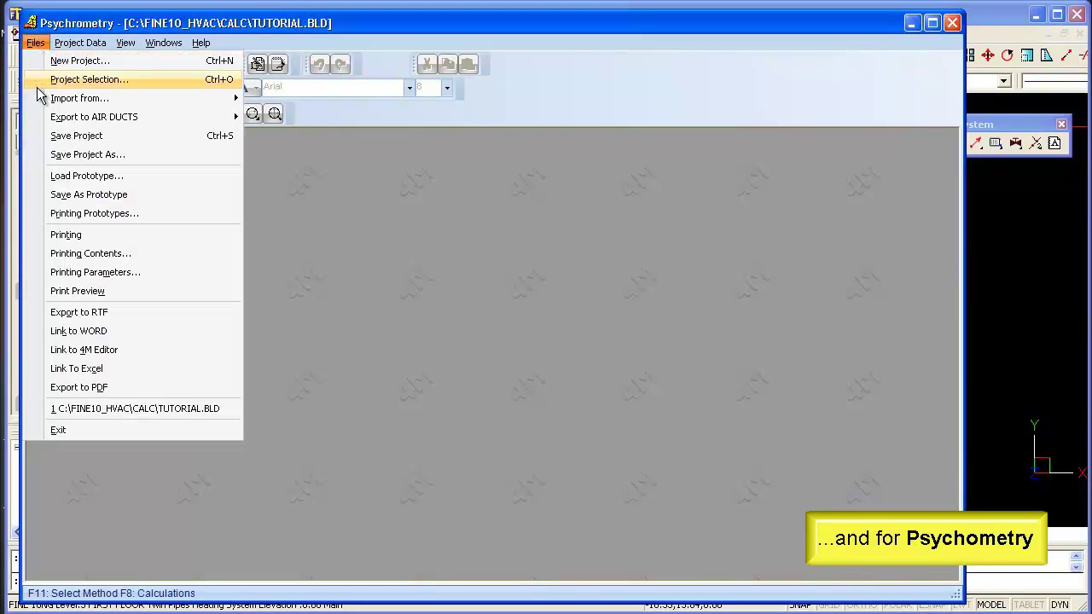
mouse_move(41, 100)
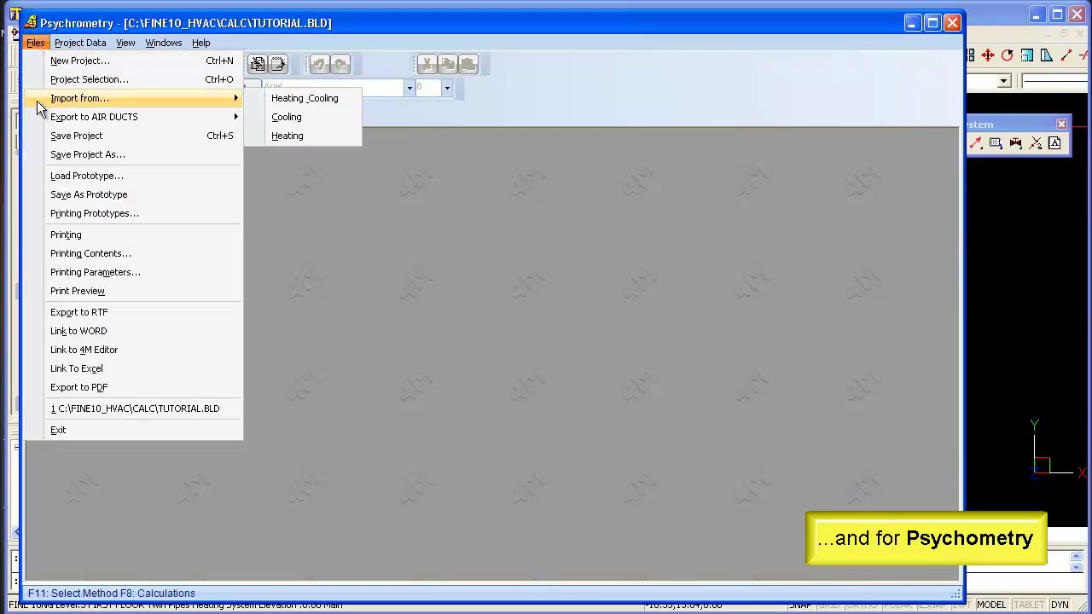
click(323, 116)
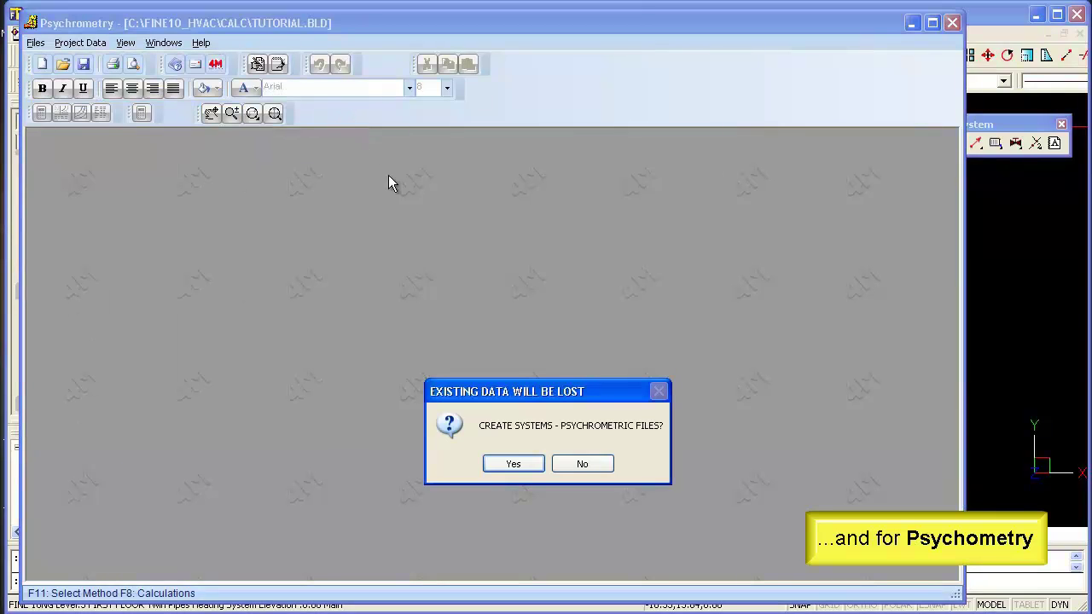
click(528, 465)
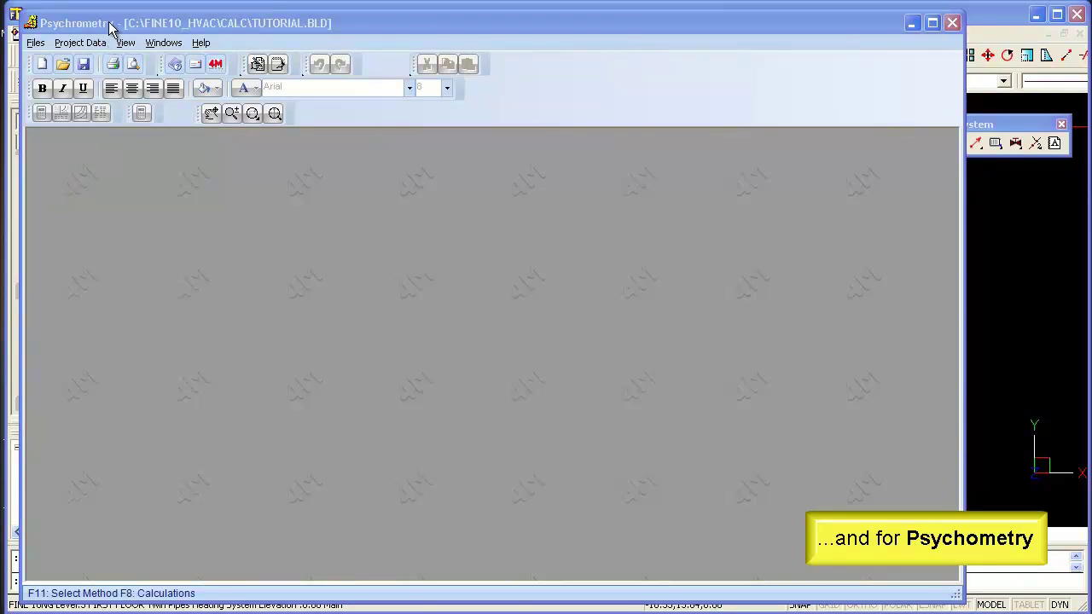
Review the project's indoor design conditions and the table of space loads and required air capacities, accepting both
click(91, 46)
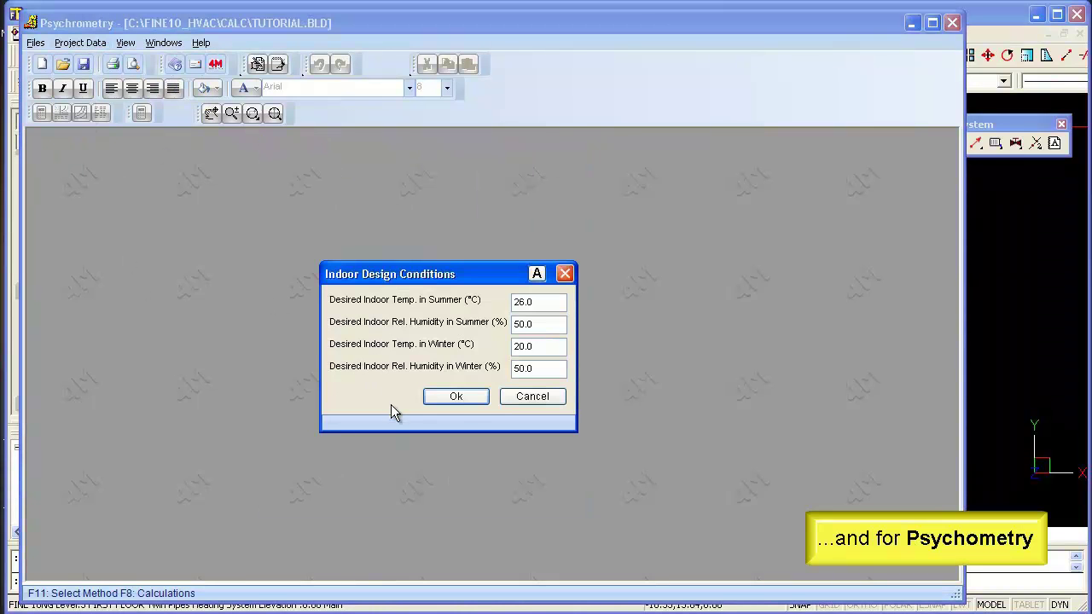
click(455, 396)
click(492, 502)
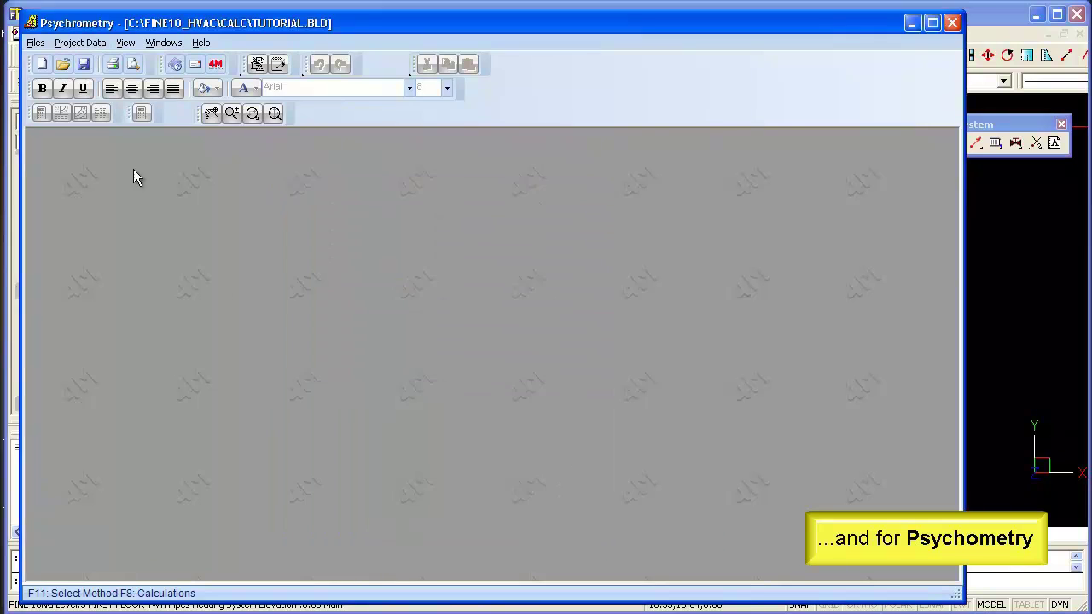
click(600, 519)
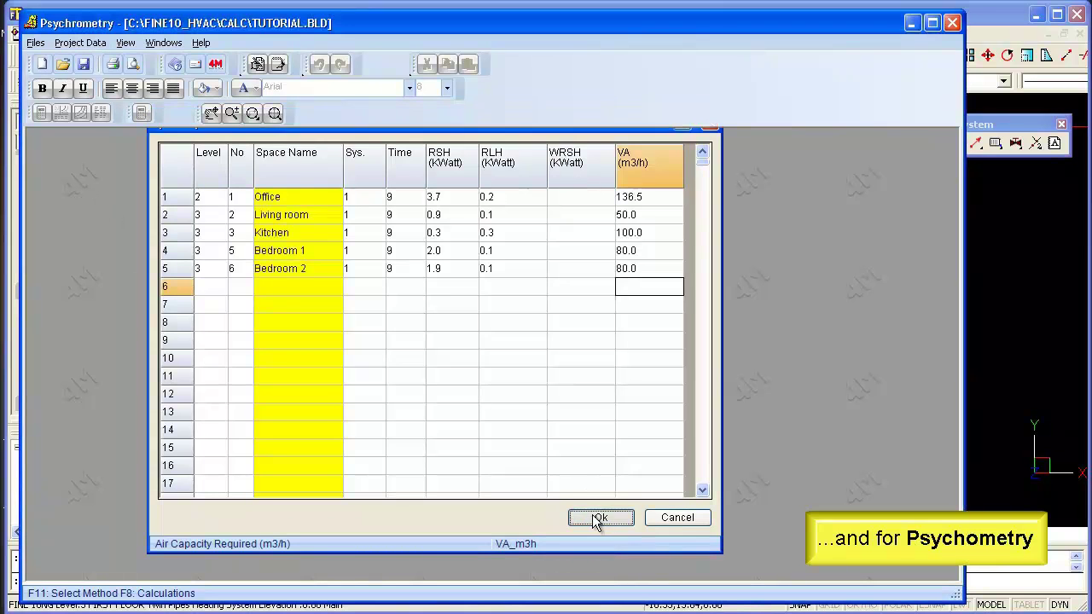
Calculate SYSTEM 1 for cooling in the Systems sheet with the method "Cooling with drying, without reheating", view its psychrometric chart and close the sheet
click(163, 42)
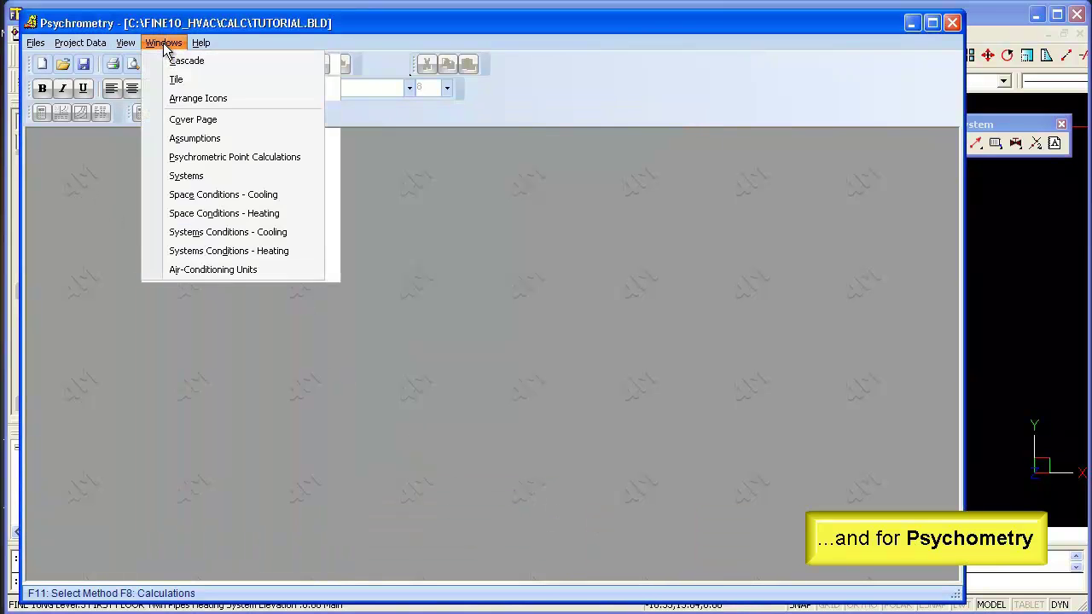
click(158, 176)
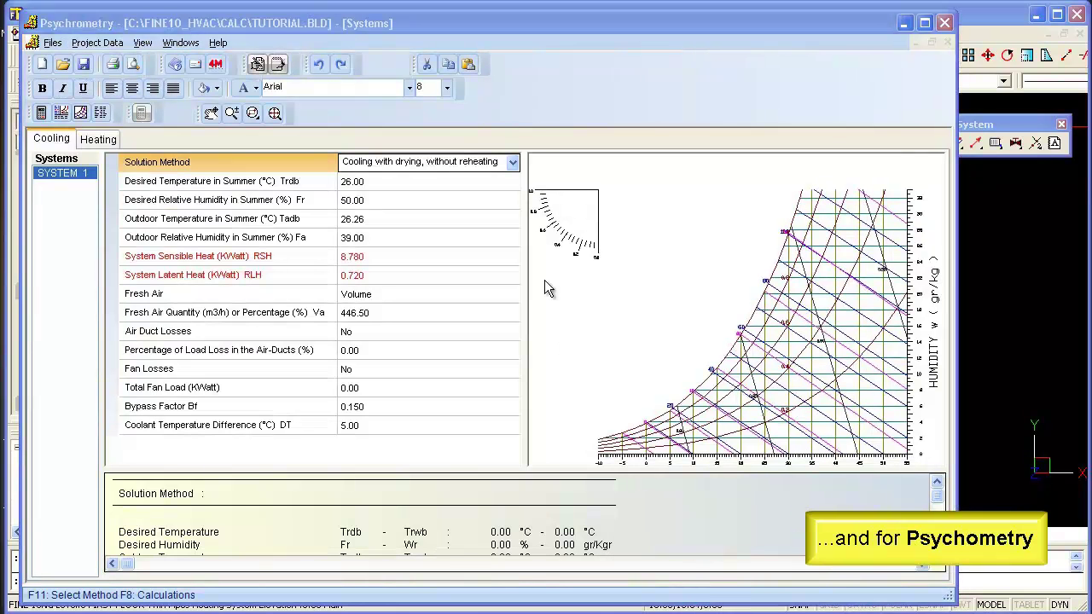
click(512, 161)
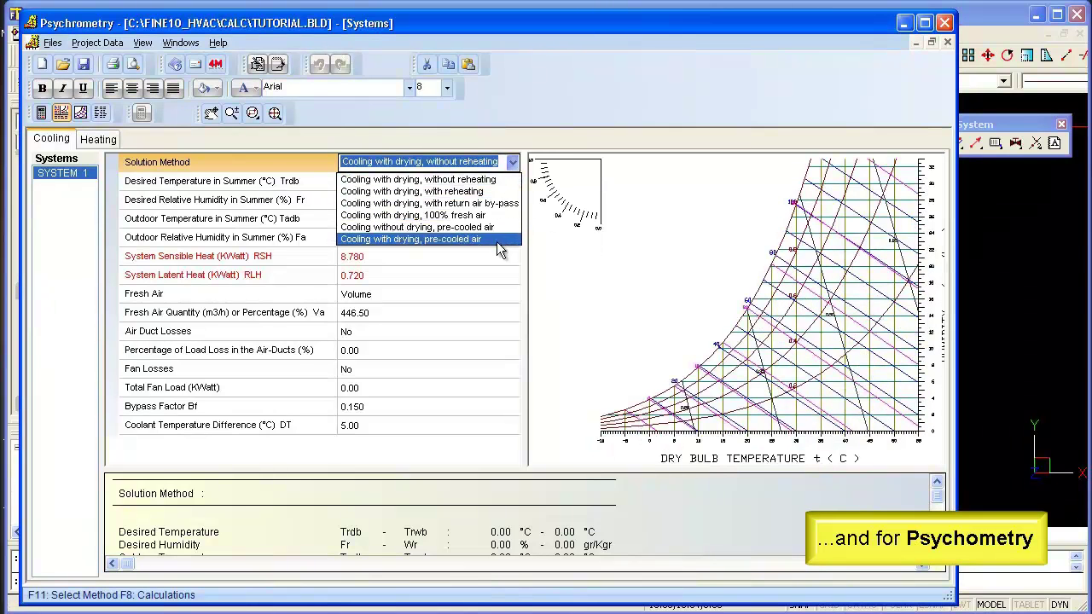
click(492, 179)
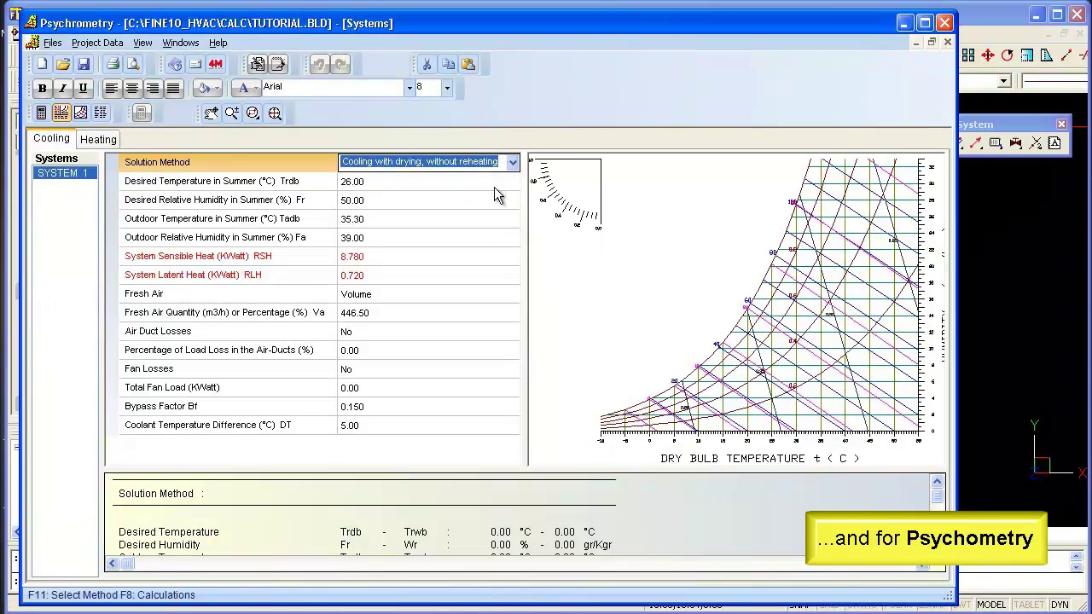
click(495, 186)
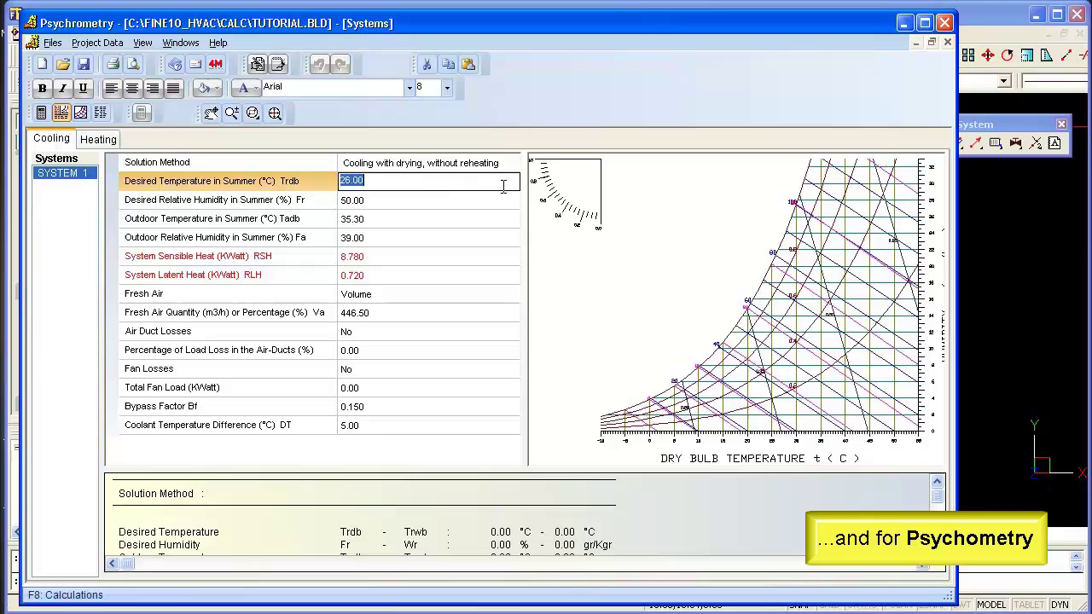
click(41, 114)
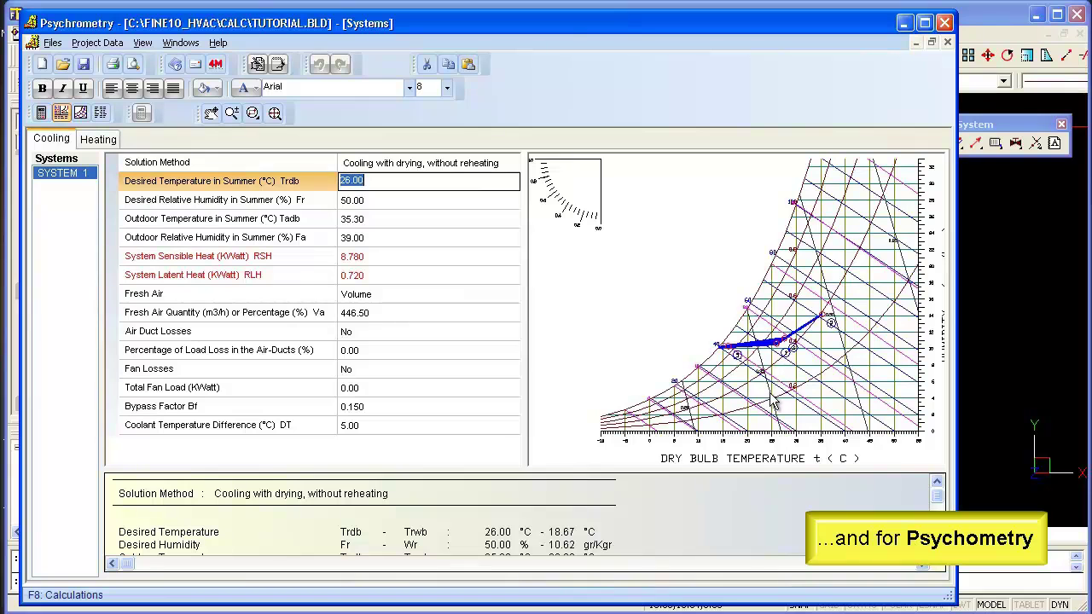
click(79, 114)
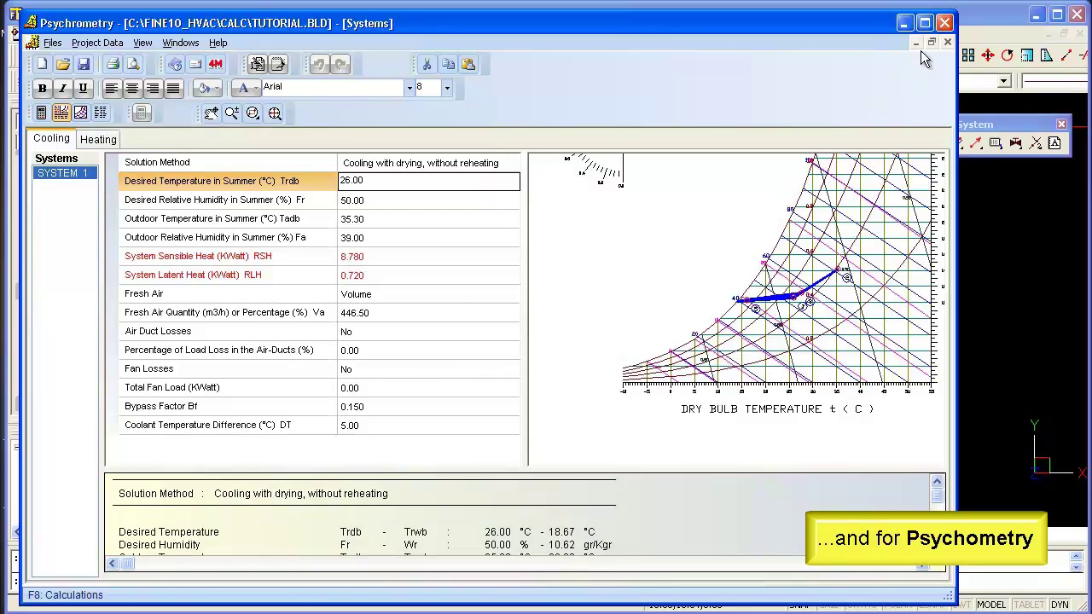
click(947, 42)
Examine the Space Conditions - Cooling sheet and the Air-Conditioning Units results for SYSTEM 1, closing each one
click(163, 42)
click(155, 196)
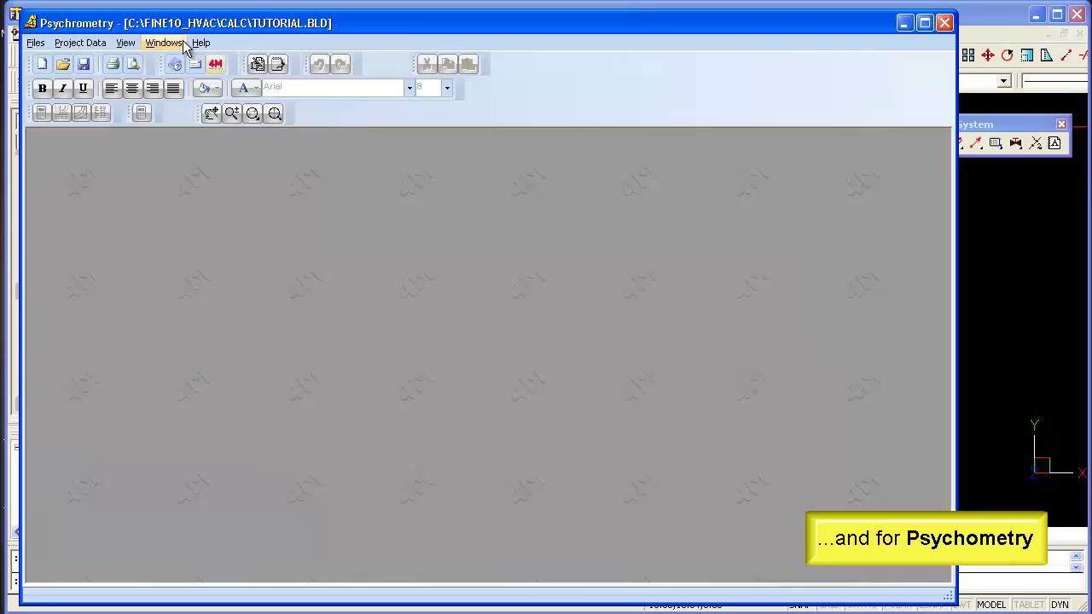
click(176, 43)
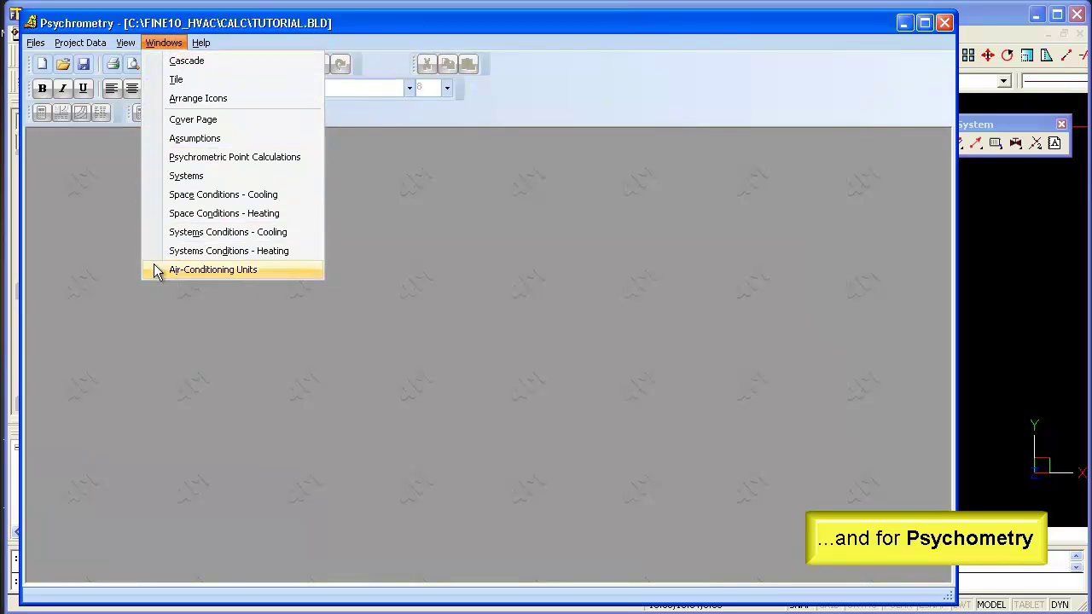
click(155, 267)
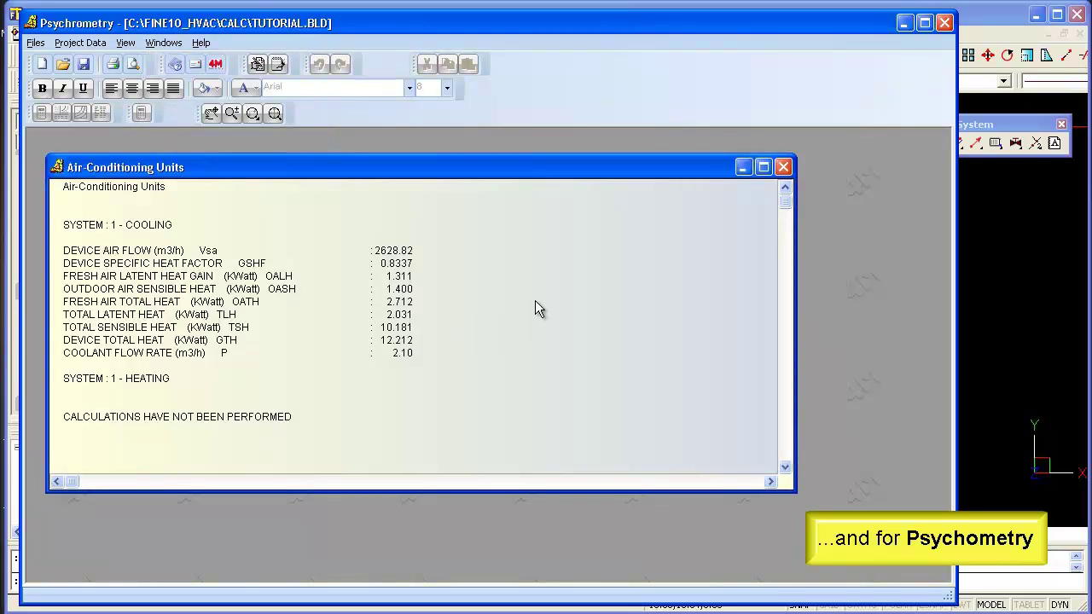
scroll(554, 349, down, 3)
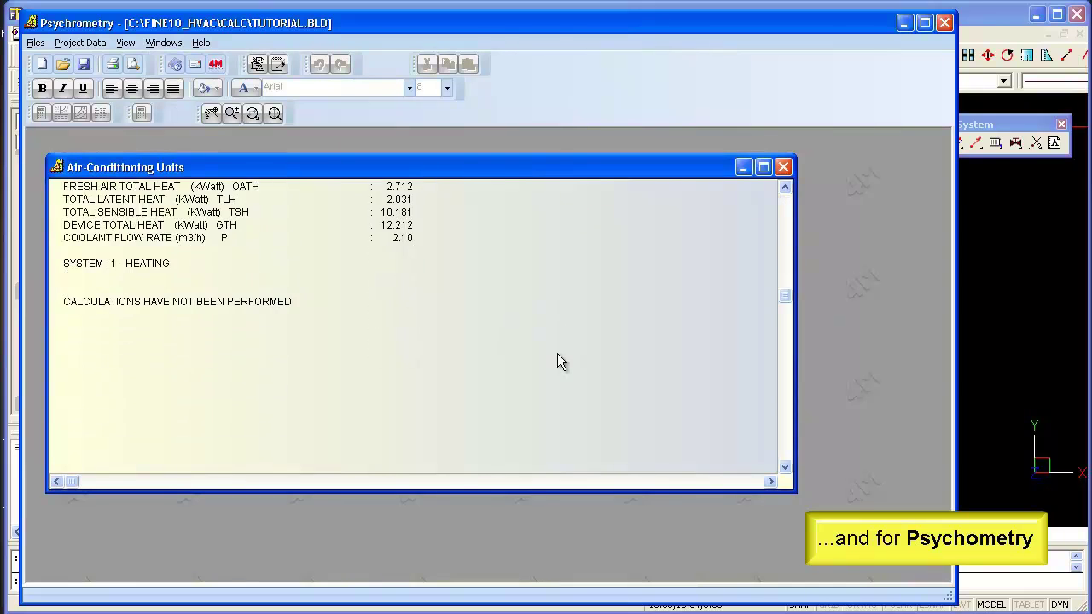
scroll(557, 354, up, 3)
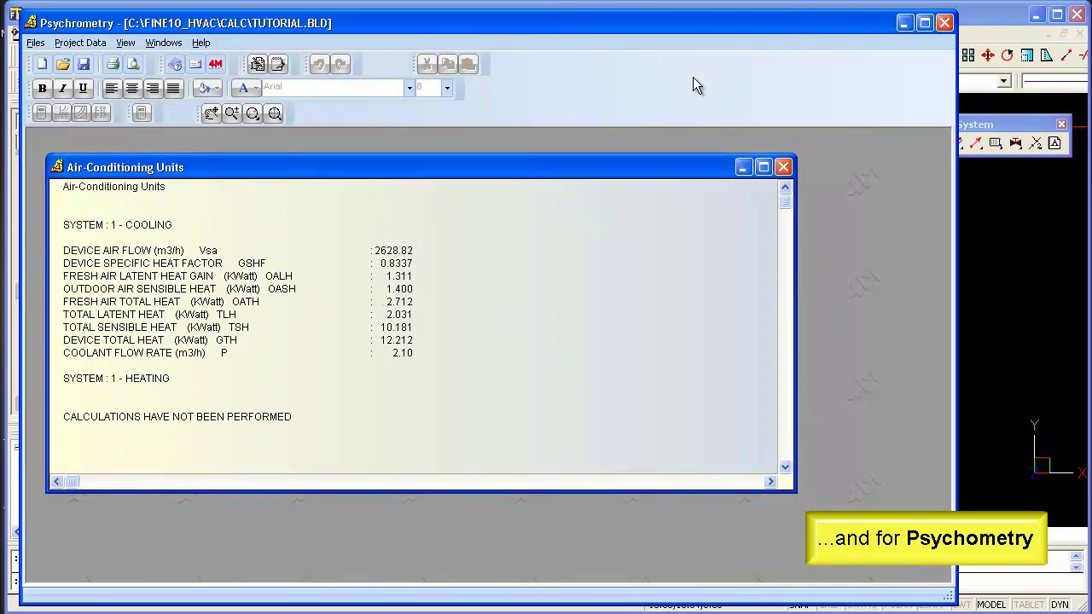
click(783, 168)
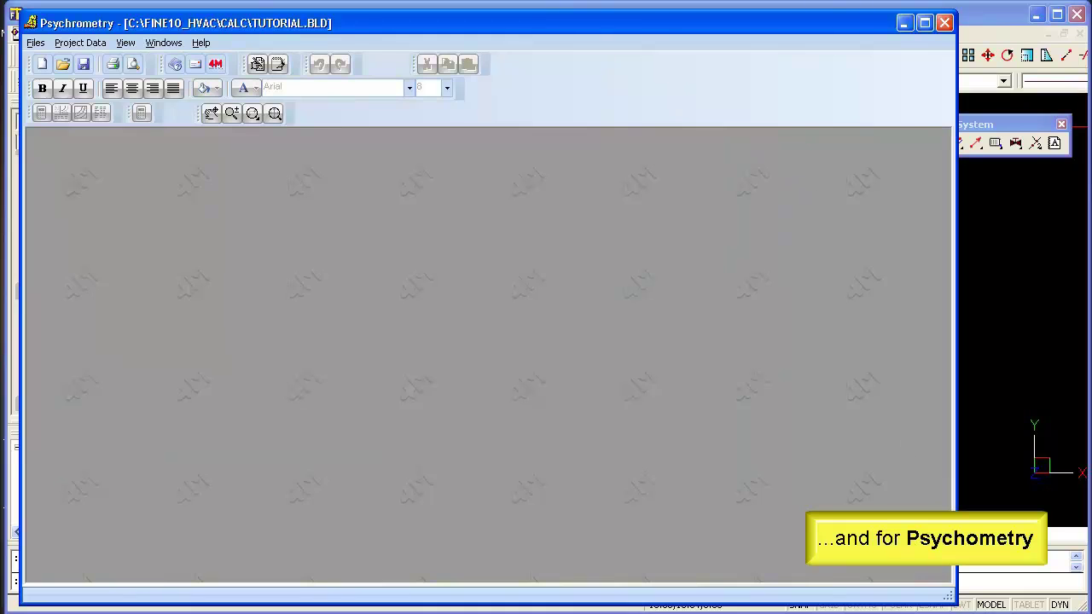
Export the psychrometric Cooling results to AIR DUCTS, agreeing to overwrite the existing air duct files
click(35, 43)
mouse_move(46, 122)
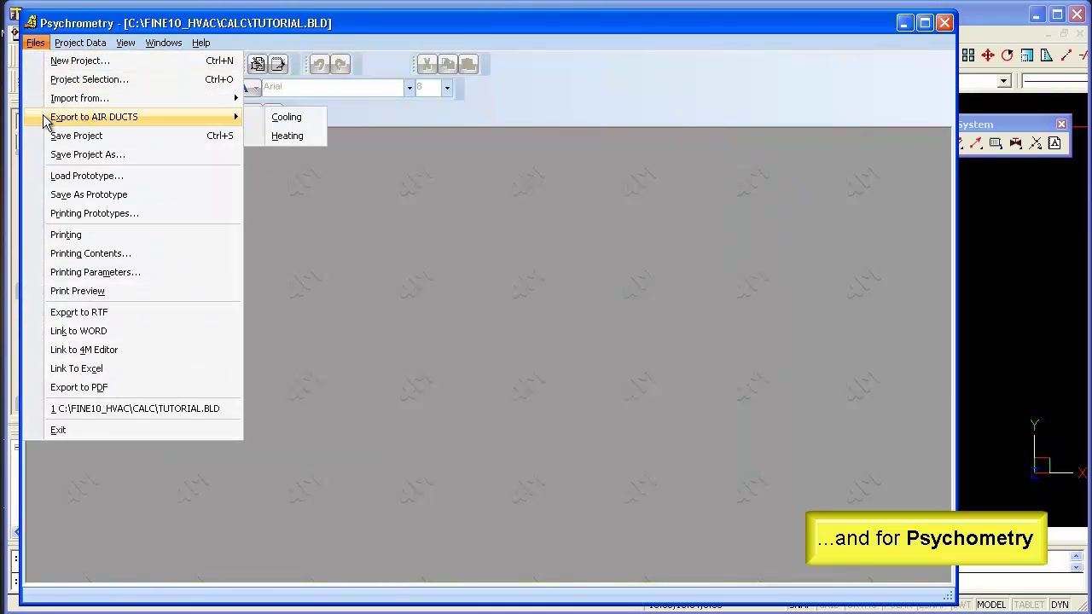
click(309, 115)
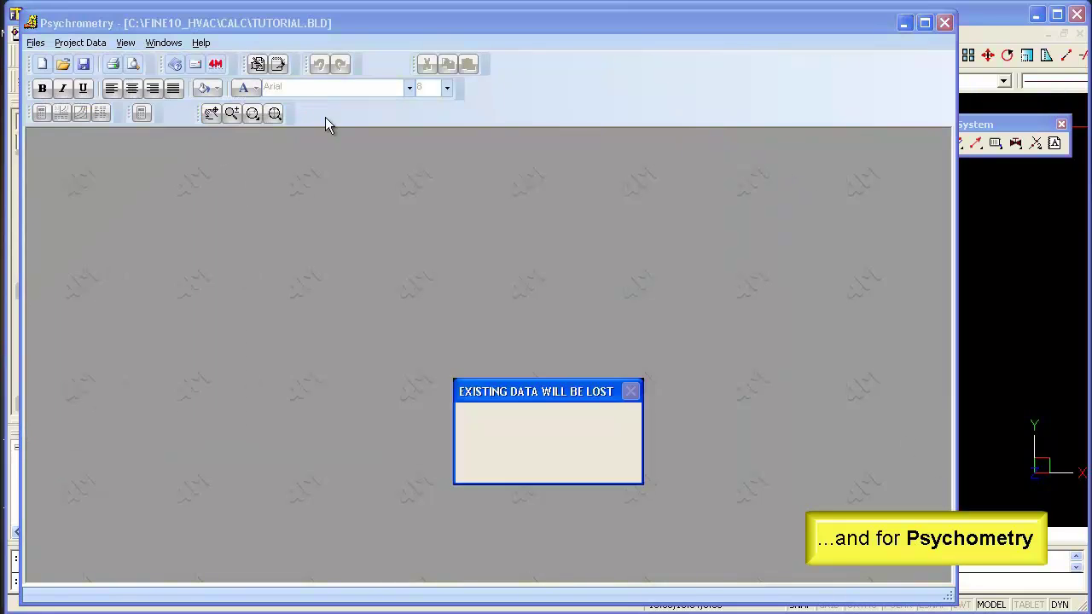
click(523, 466)
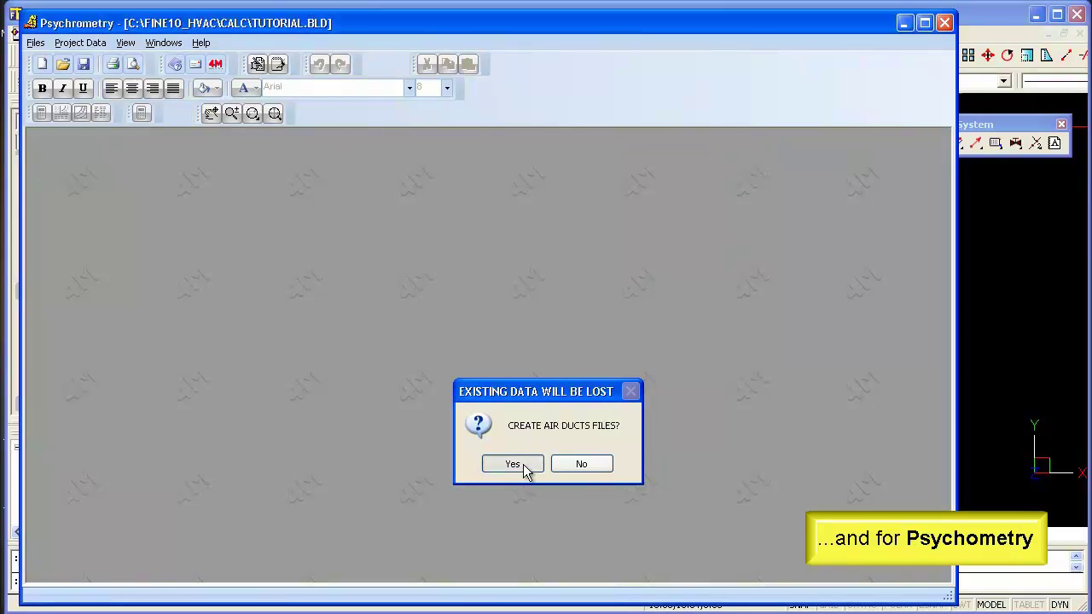